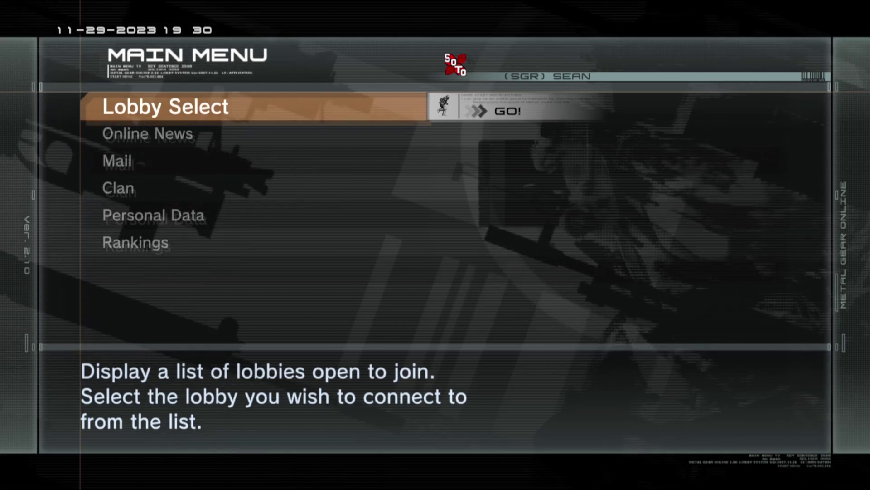
Join the Global Free Battle lobby and try Create Game, which fails with error 0693:00000001.
{"action": "key", "text": "Return"}
{"action": "key", "text": "Down"}
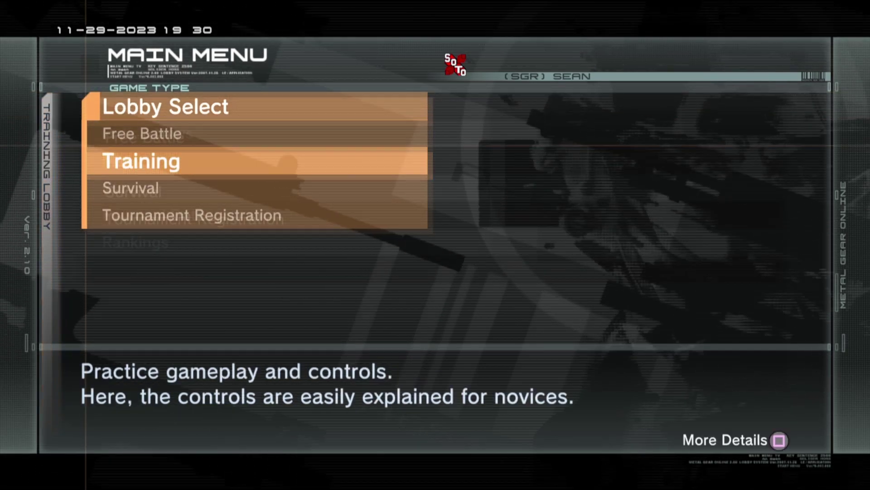
{"action": "key", "text": "Up"}
{"action": "key", "text": "Return"}
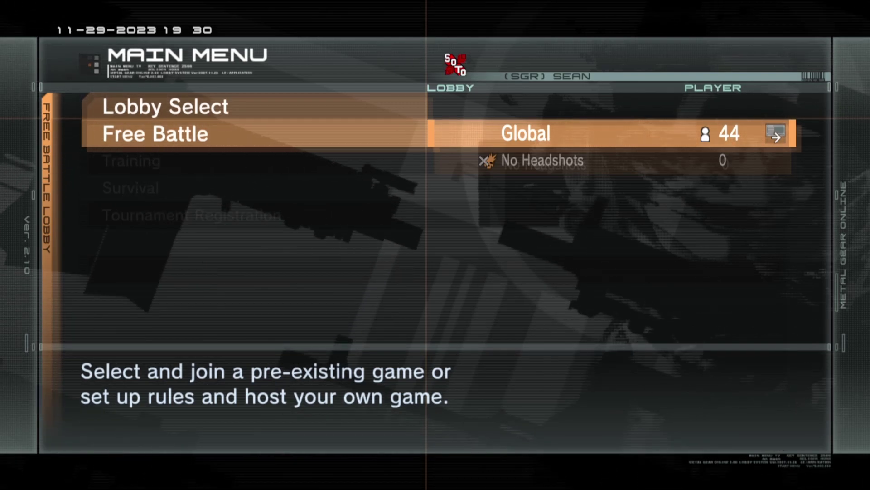
{"action": "key", "text": "Return"}
{"action": "key", "text": "Down"}
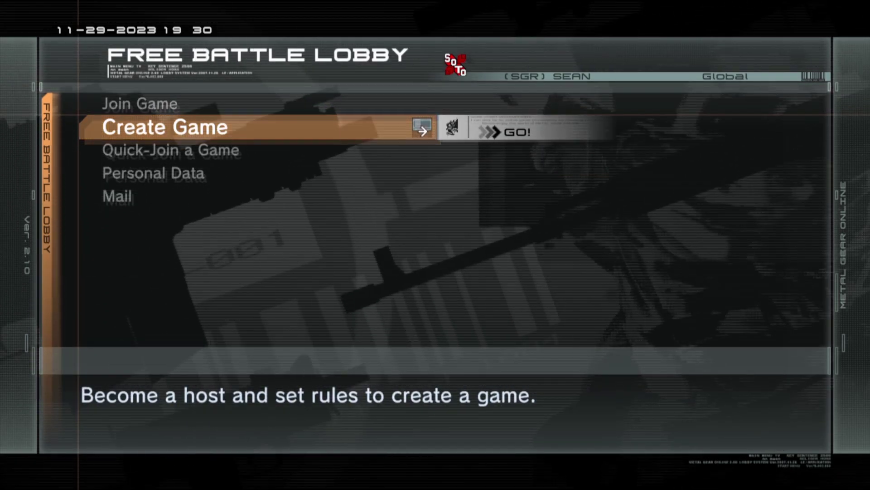
{"action": "key", "text": "Return"}
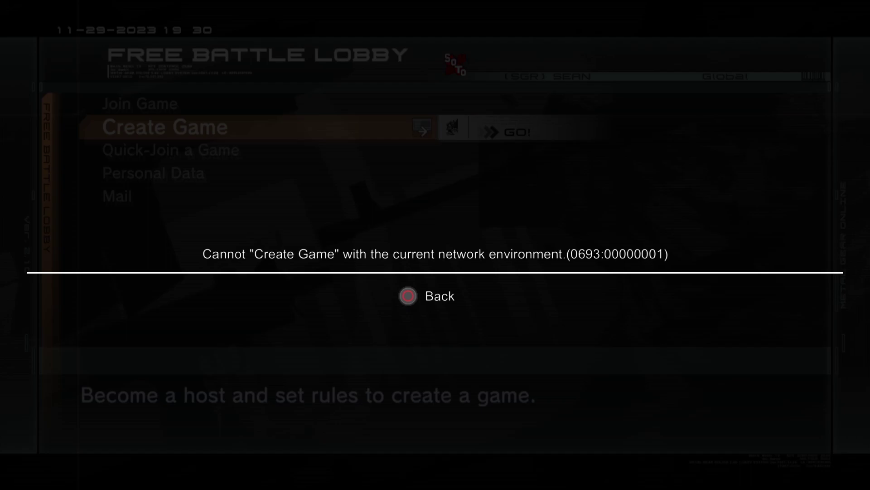
Dismiss the 0693:00000001 network-environment error message.
{"action": "key", "text": "Escape"}
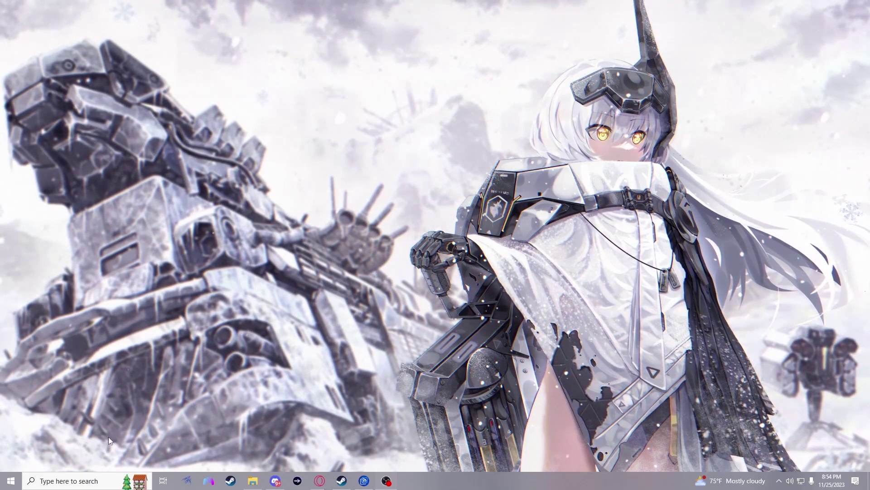
Search Windows for 'com' and launch Command Prompt from the results.
{"action": "left_click", "coordinate": [94, 480]}
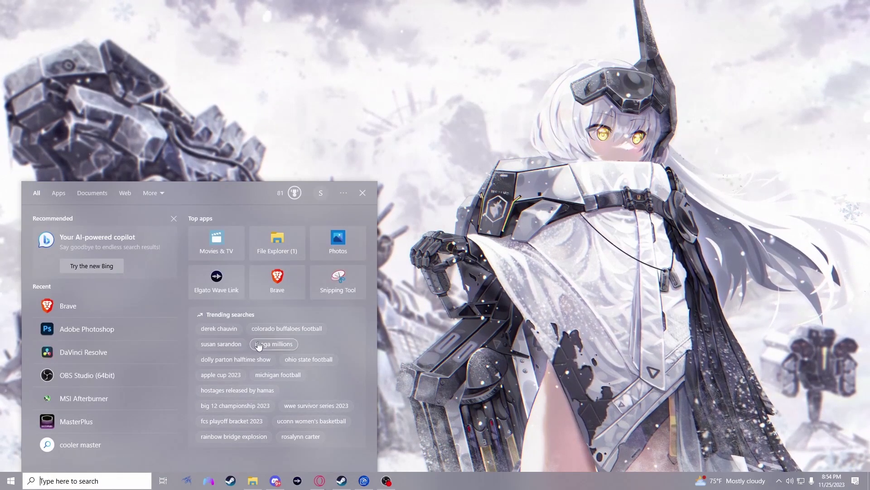
{"action": "type", "text": "c"}
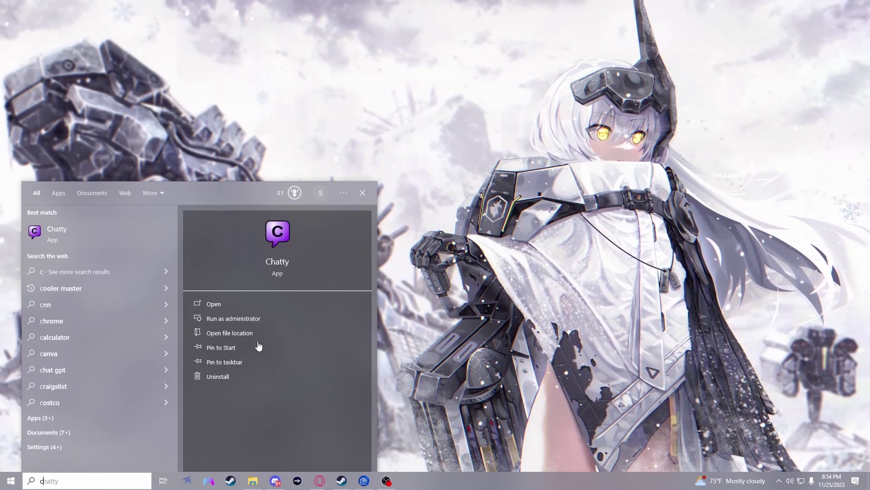
{"action": "type", "text": "om"}
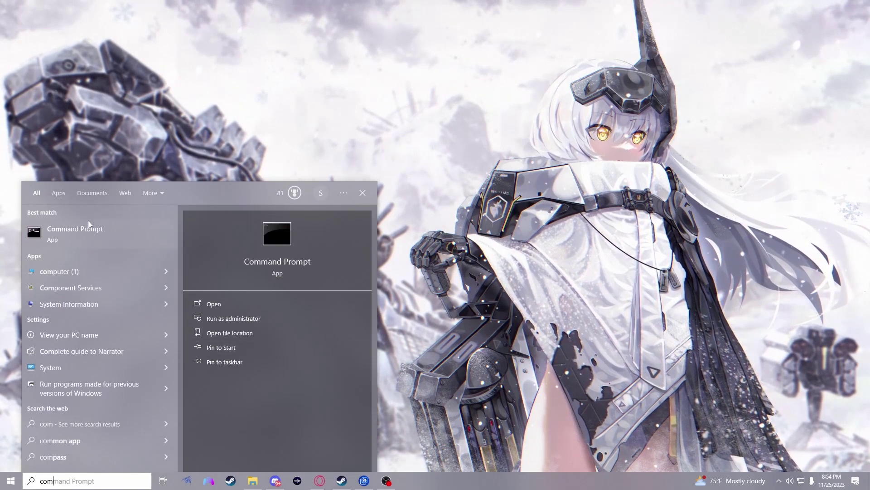
{"action": "left_click", "coordinate": [117, 239]}
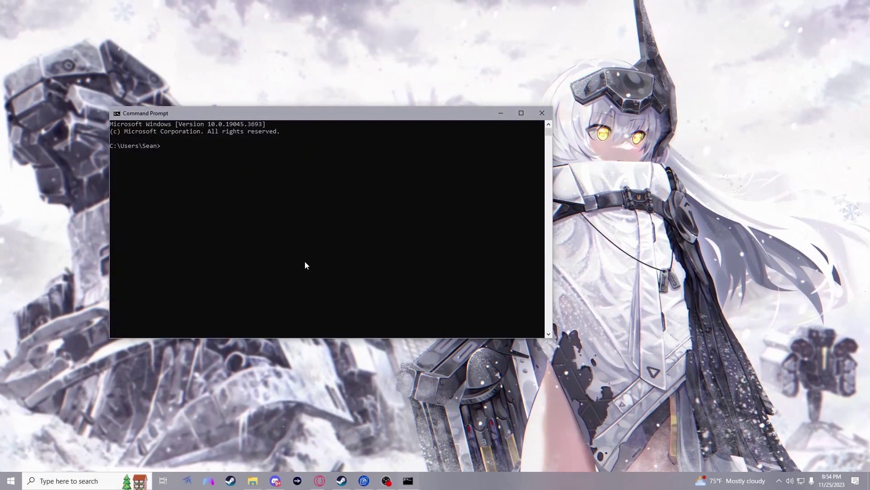
Run ipconfig in Command Prompt to show the network configuration.
{"action": "type", "text": "ipconfig"}
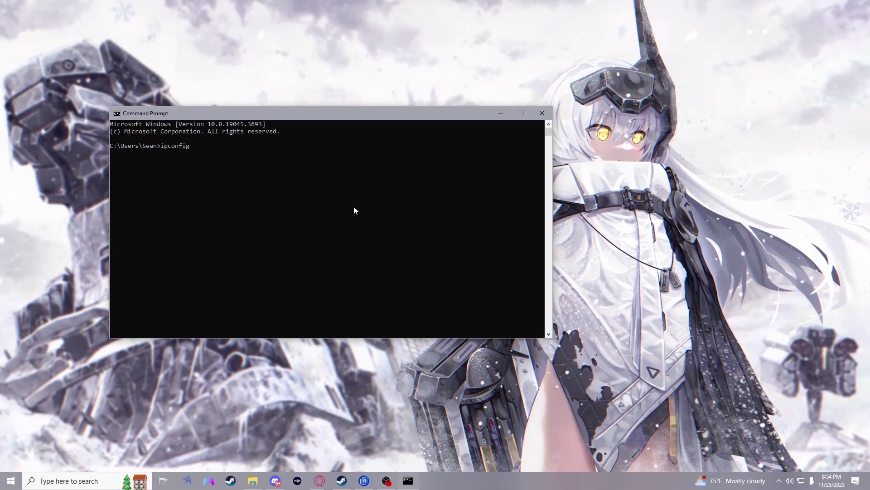
{"action": "key", "text": "Return"}
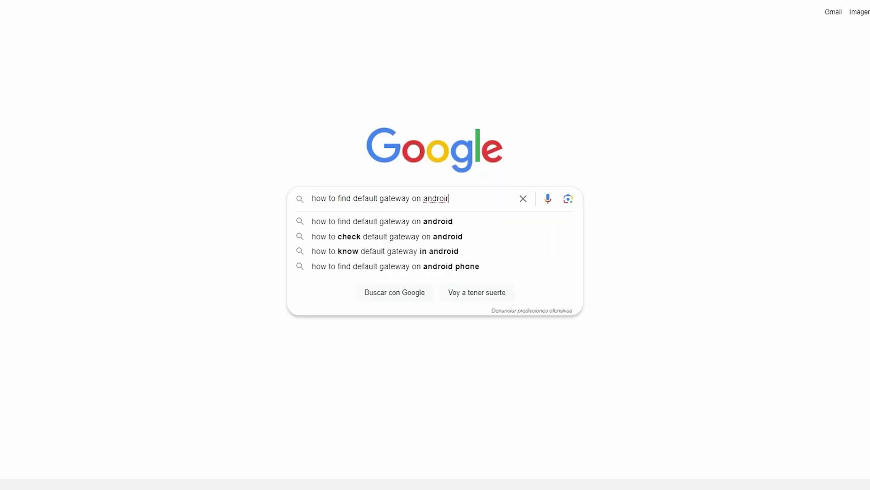
Search Google for finding the default gateway on Android and highlight the Samsung steps.
{"action": "type", "text": "d"}
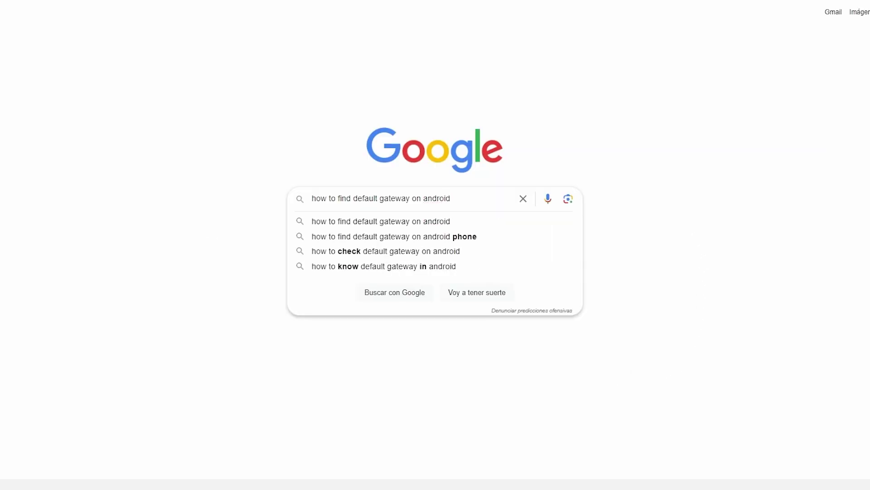
{"action": "key", "text": "Return"}
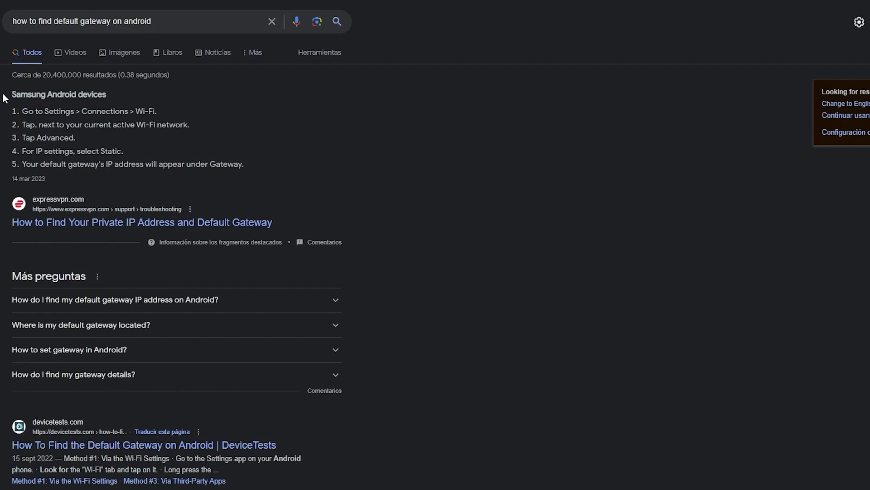
{"action": "left_click_drag", "start_coordinate": [3, 95], "coordinate": [277, 179]}
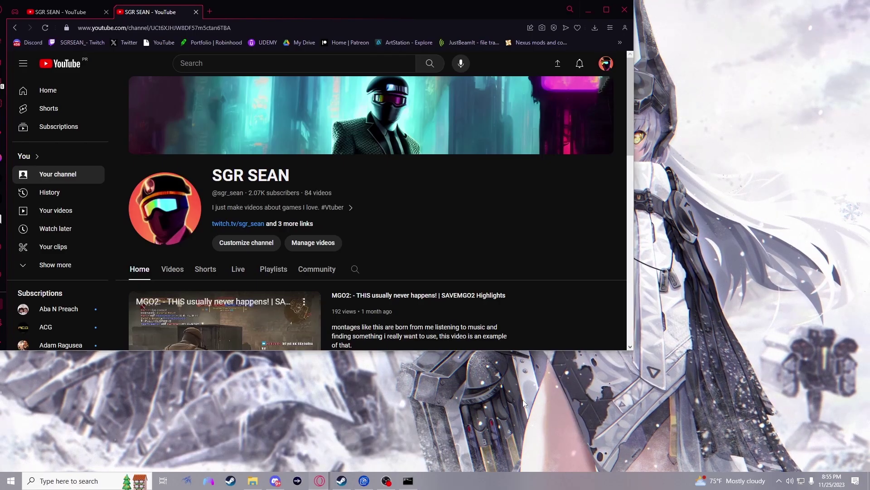
Load the pasted router address in a new Opera GX tab to reach the ARRIS login page.
{"action": "left_click", "coordinate": [209, 12]}
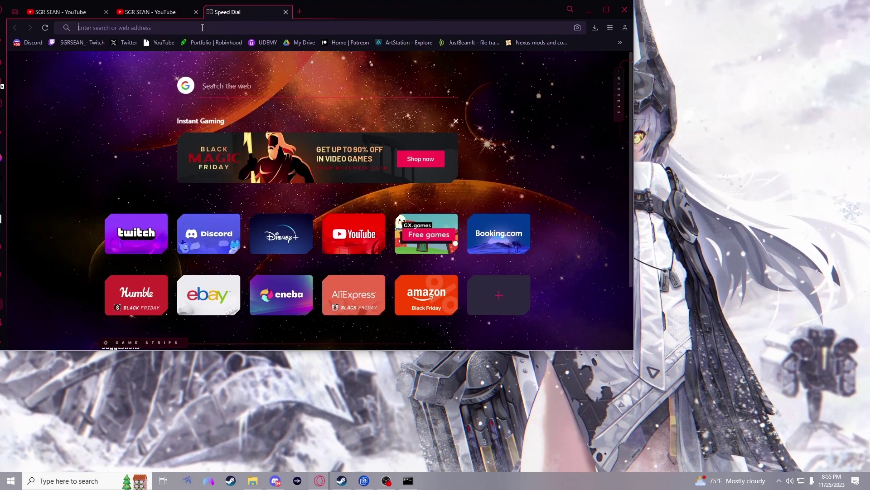
{"action": "key", "text": "ctrl+v"}
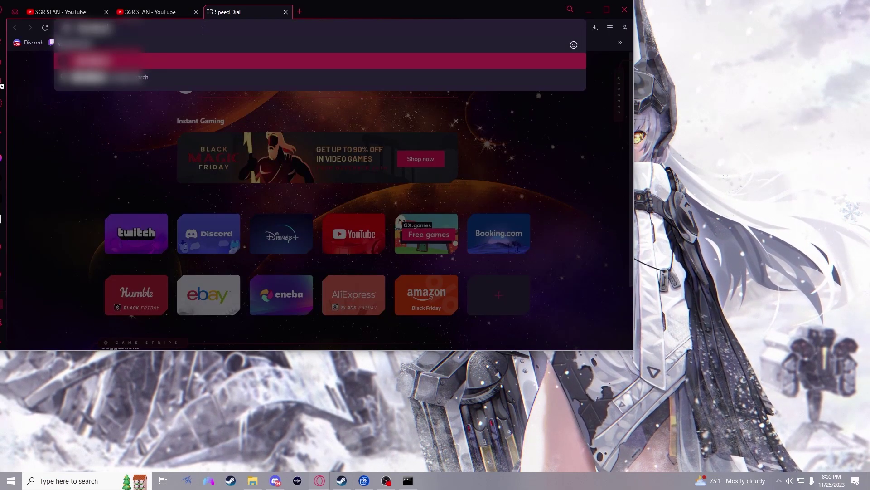
{"action": "key", "text": "Return"}
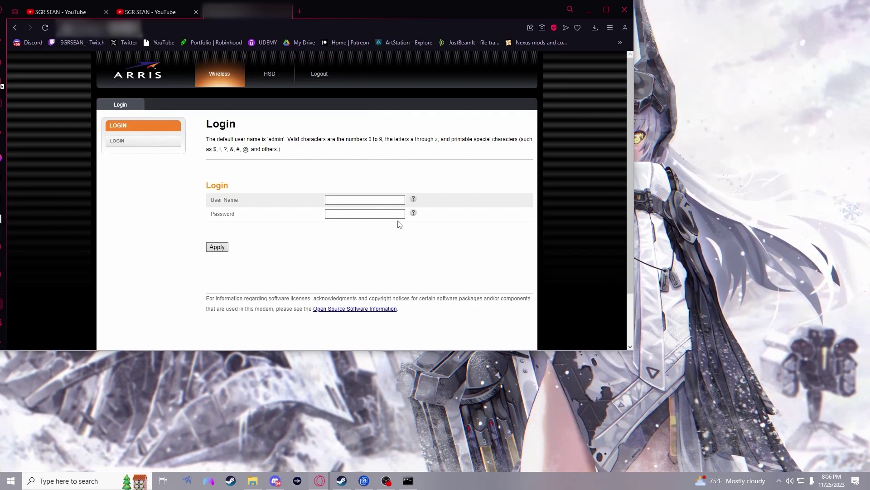
Log in to the ARRIS router admin with the router's user name and password.
{"action": "left_click", "coordinate": [393, 200]}
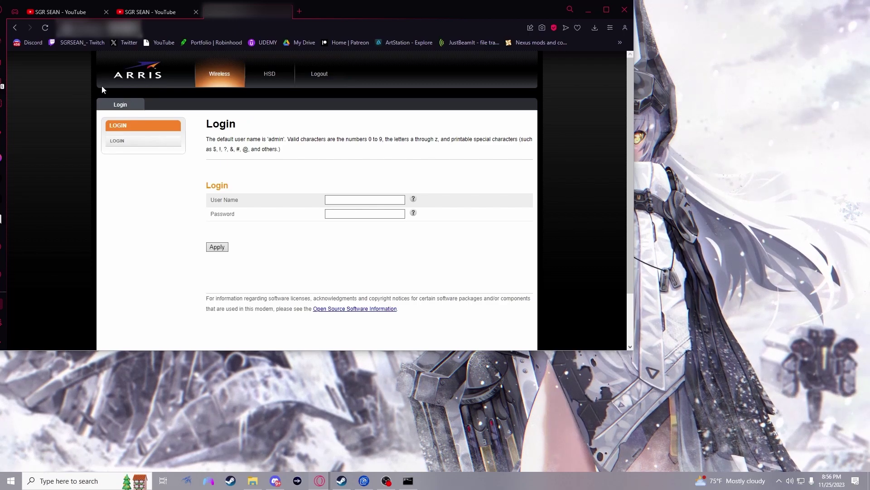
{"action": "left_click", "coordinate": [405, 200]}
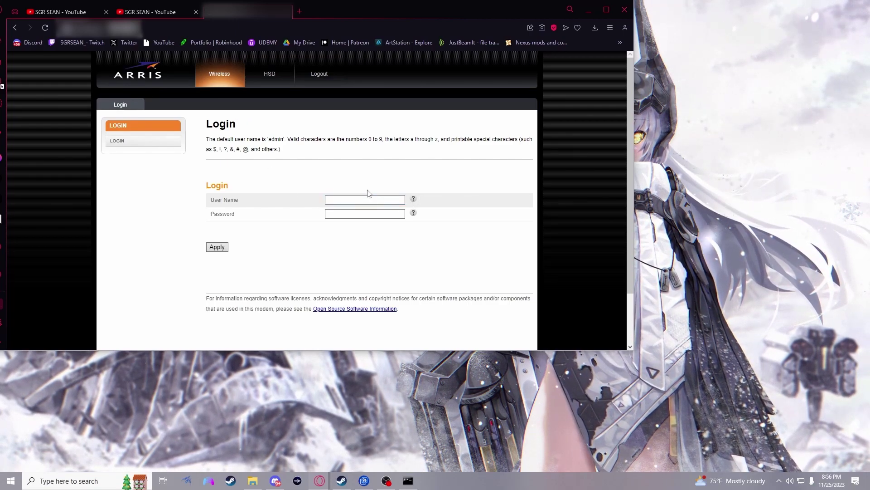
{"action": "type", "text": "admin"}
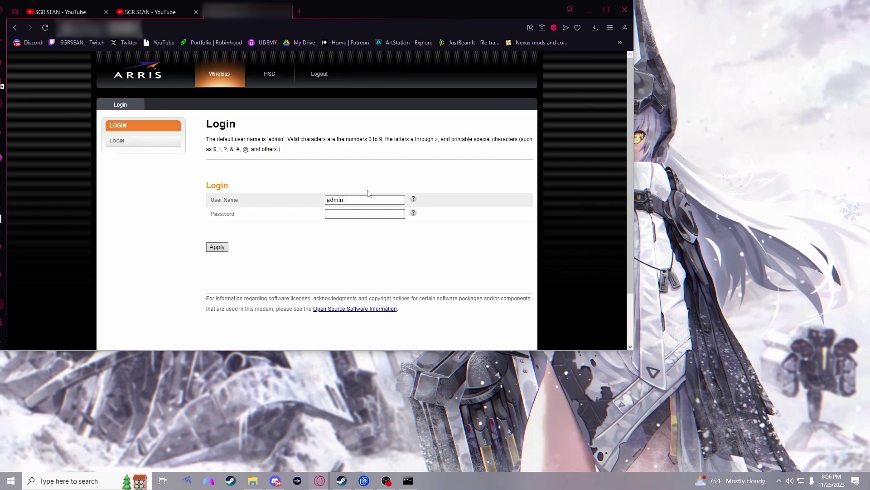
{"action": "key", "text": "Tab"}
{"action": "type", "text": "password"}
{"action": "key", "text": "Return"}
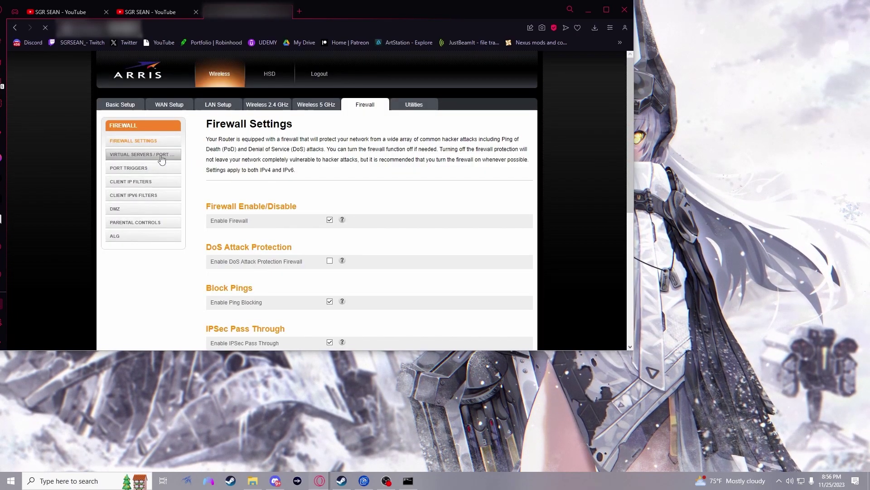
Open Virtual Servers / Port Forwarding, start a new rule, then switch to the ipconfig window.
{"action": "left_click", "coordinate": [162, 159]}
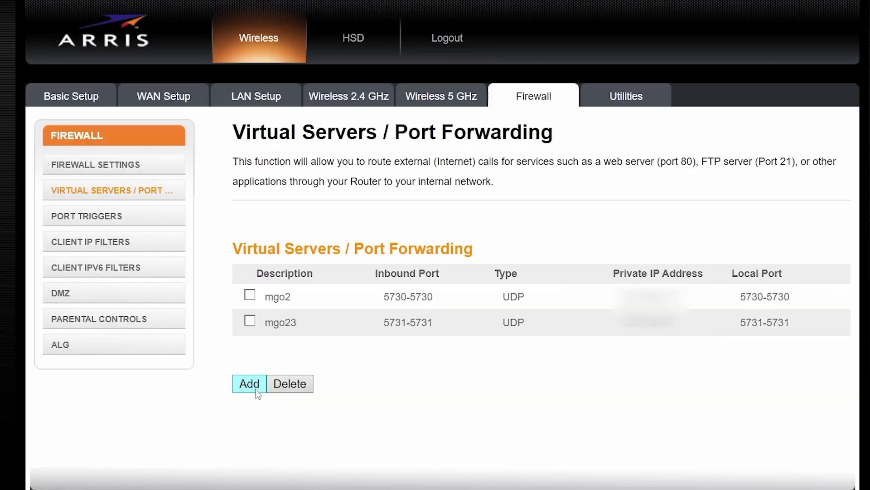
{"action": "left_click", "coordinate": [257, 391]}
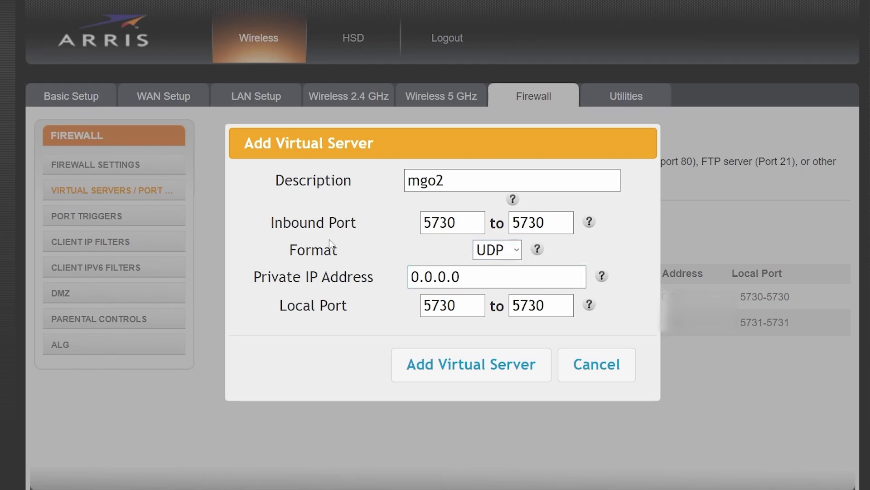
{"action": "key", "text": "alt+Tab"}
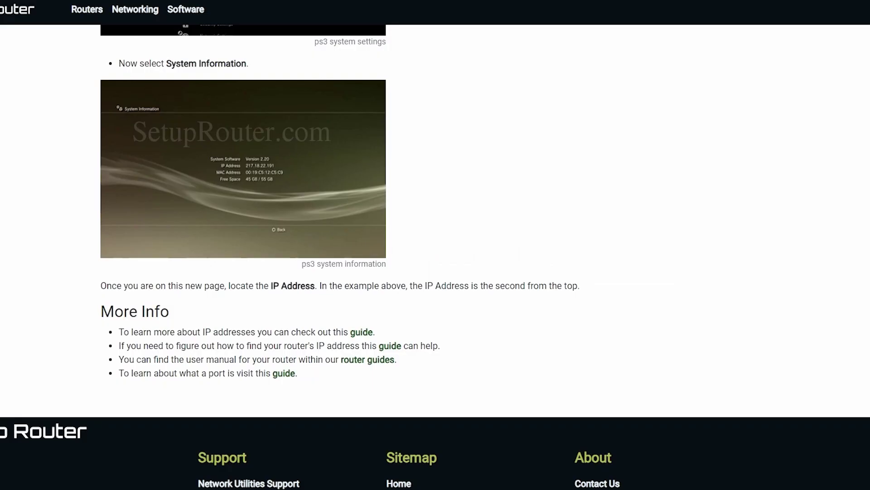
Scroll up to the guide's 'Find Your PS3 IP Address' section.
{"action": "scroll", "coordinate": [412, 165], "scroll_direction": "up", "scroll_amount": 5}
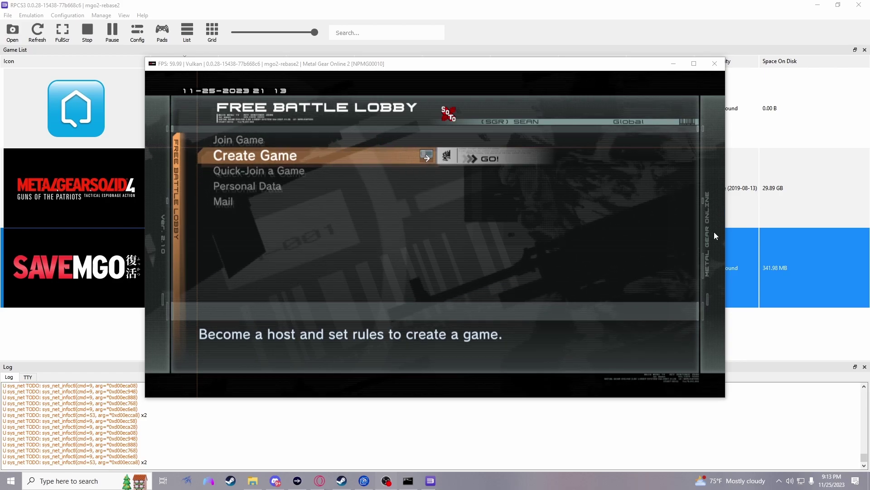
Create the SNE Lobby game, review its name and conditions, and proceed to Rules & Maps.
{"action": "key", "text": "Return"}
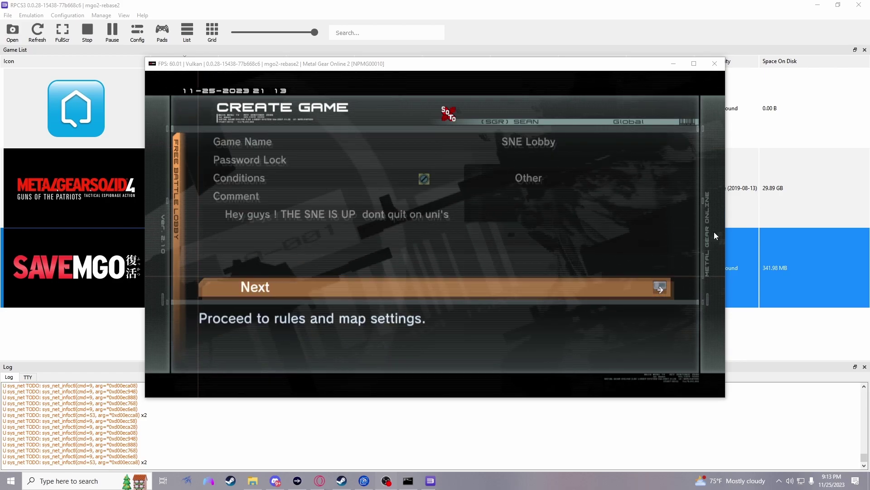
{"action": "key", "text": "Up"}
{"action": "key", "text": "Up"}
{"action": "key", "text": "Up"}
{"action": "key", "text": "Up"}
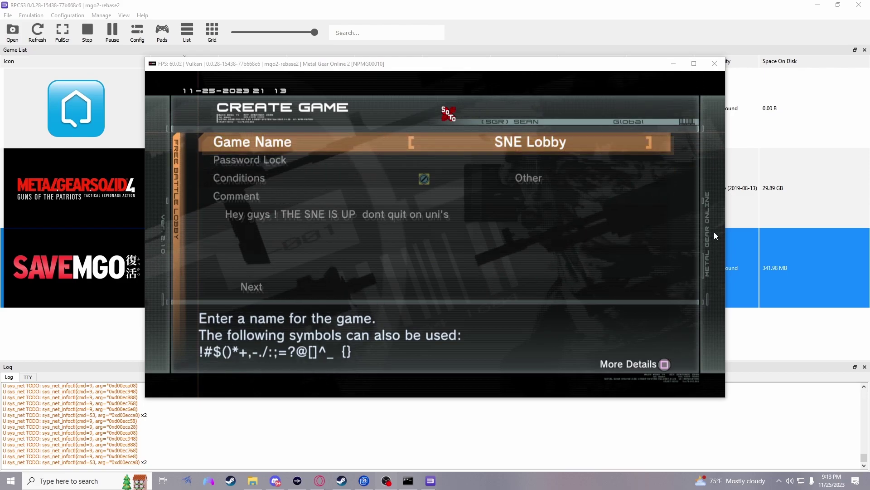
{"action": "key", "text": "Up"}
{"action": "key", "text": "Return"}
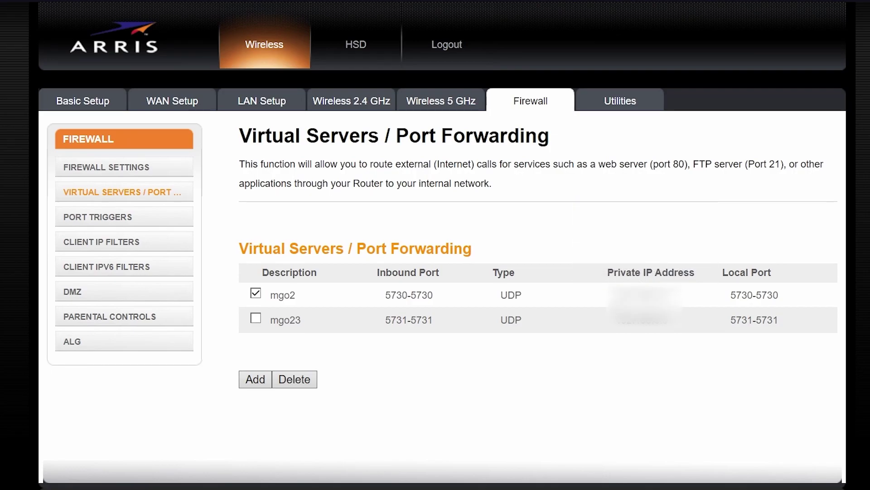
Check the PC's ipconfig address against the mgo2 rule's IP, then bring up the game's Network Options.
{"action": "key", "text": "alt+Tab"}
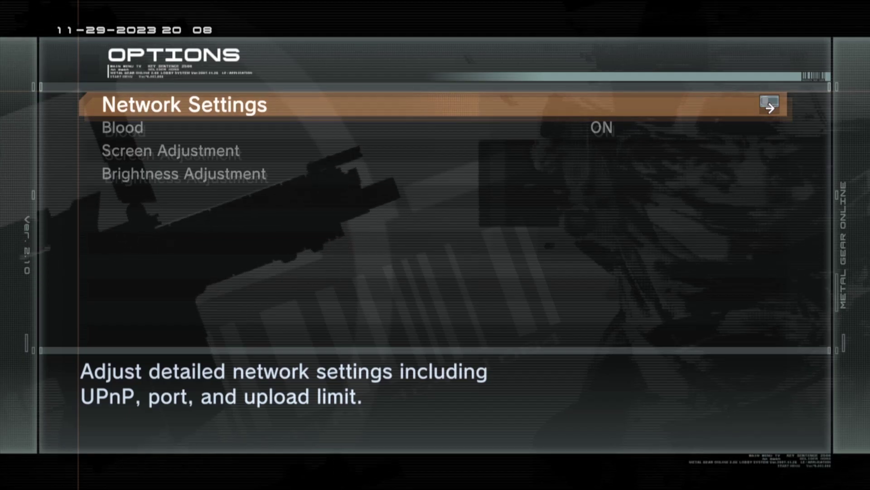
{"action": "key", "text": "Return"}
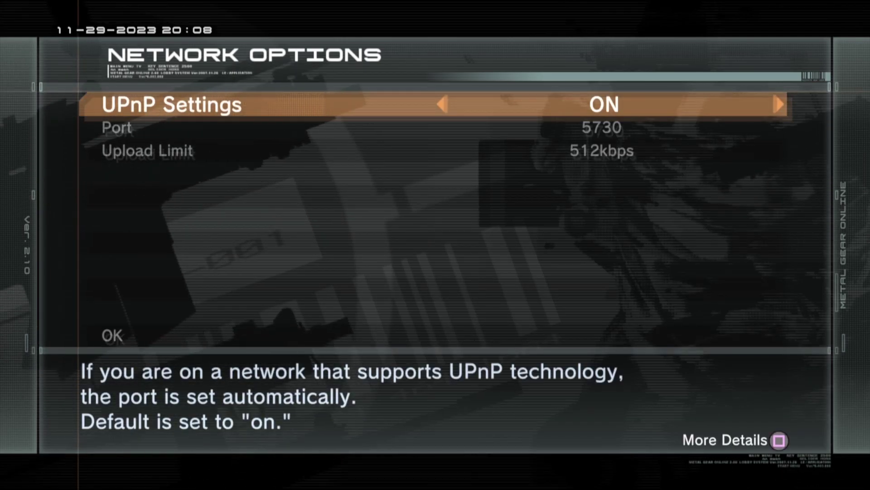
Cycle Upload Limit through 192, 96 and 128kbps, leave it at 512kbps, and exit the options.
{"action": "key", "text": "Down"}
{"action": "key", "text": "Down"}
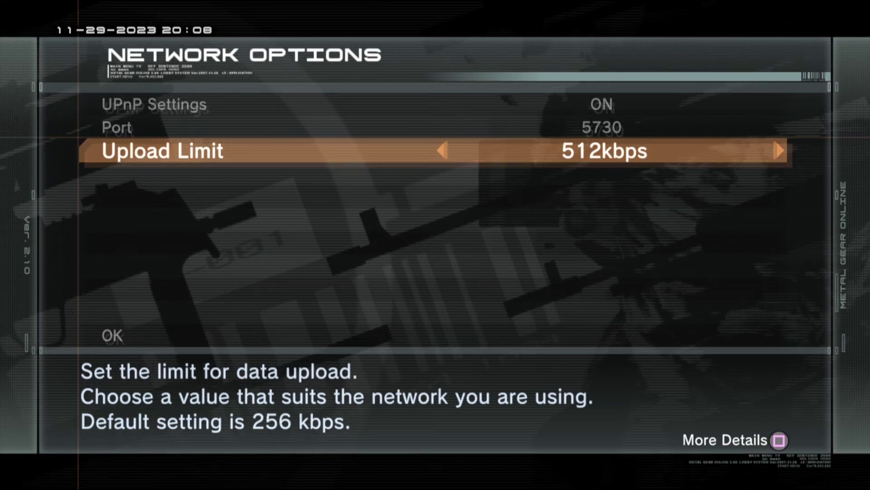
{"action": "key", "text": "Left"}
{"action": "key", "text": "Left"}
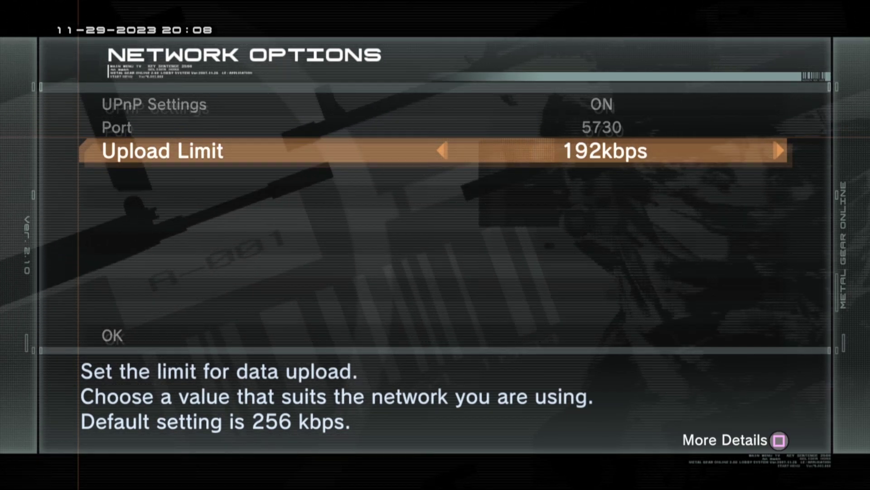
{"action": "key", "text": "Left"}
{"action": "key", "text": "Left"}
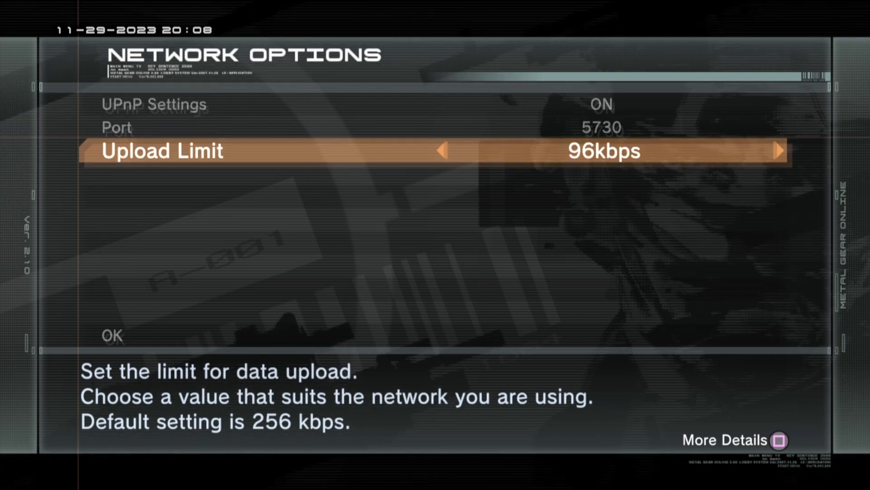
{"action": "key", "text": "Left"}
{"action": "key", "text": "Right"}
{"action": "key", "text": "Right"}
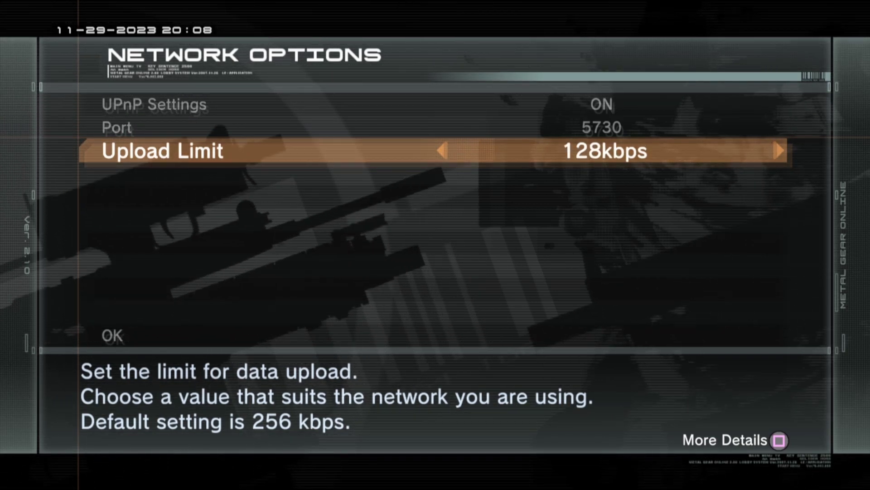
{"action": "key", "text": "Right"}
{"action": "key", "text": "Right"}
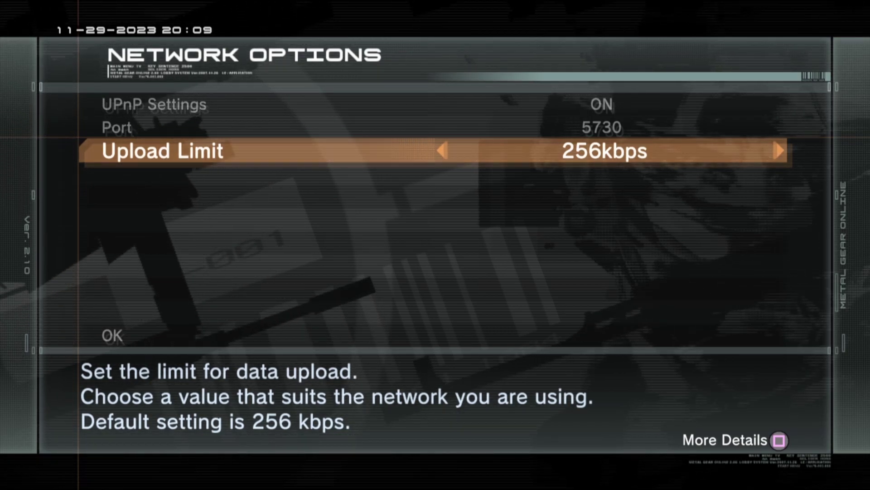
{"action": "key", "text": "Right"}
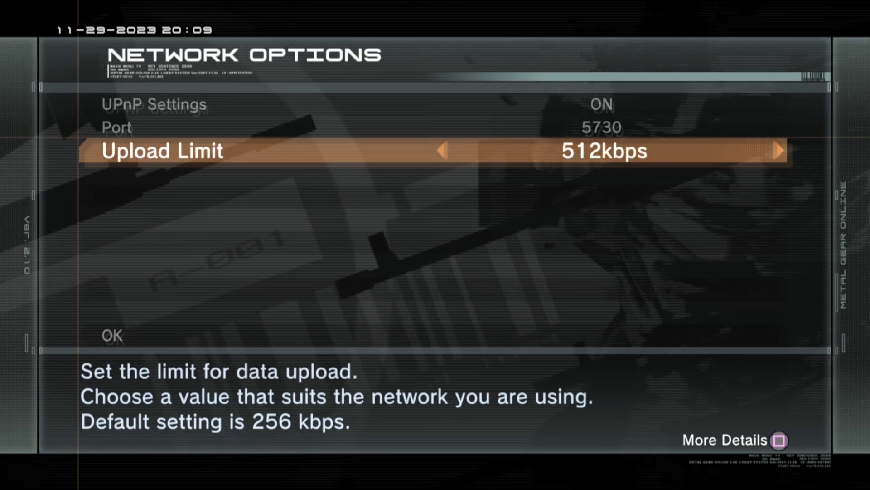
{"action": "key", "text": "Right"}
{"action": "key", "text": "Left"}
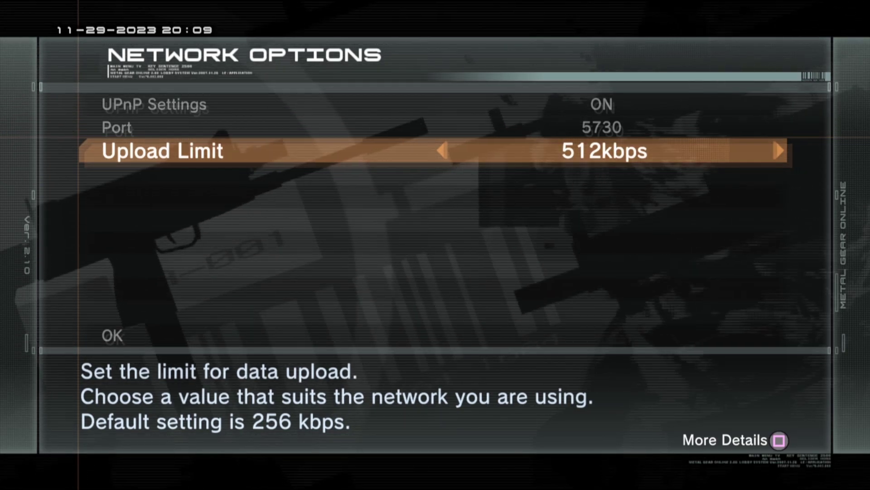
{"action": "key", "text": "Escape"}
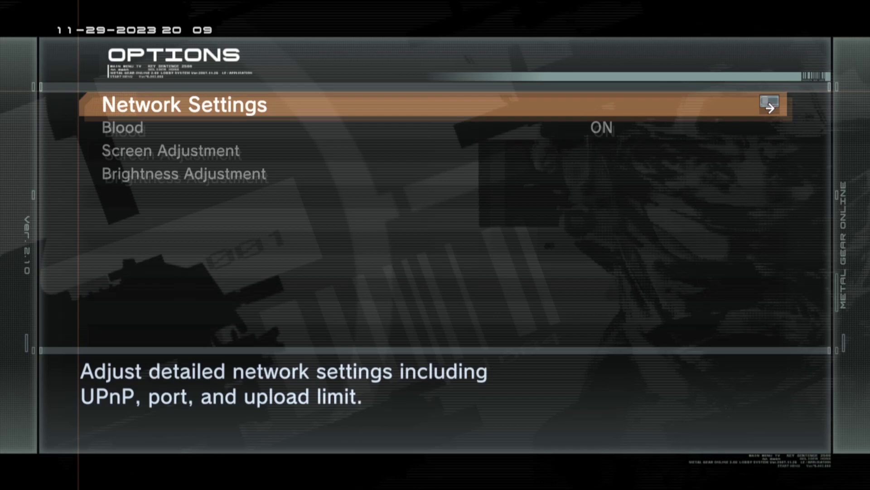
{"action": "key", "text": "Escape"}
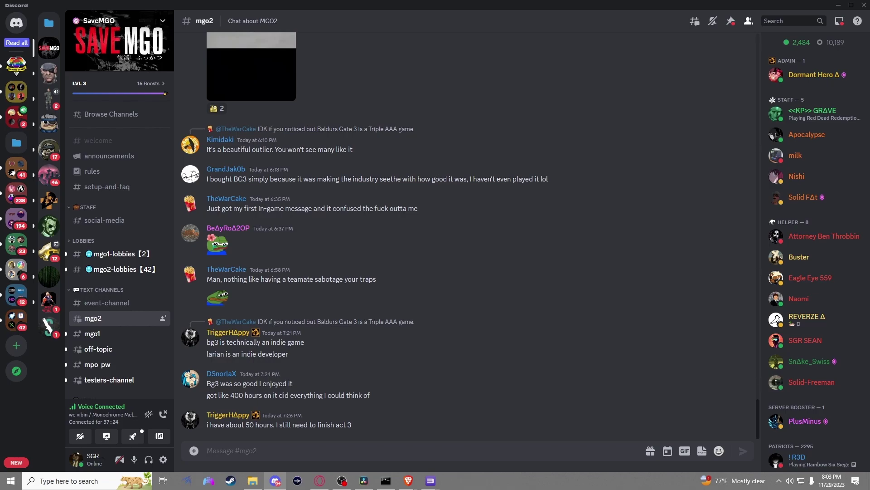
{"action": "type", "text": "@"}
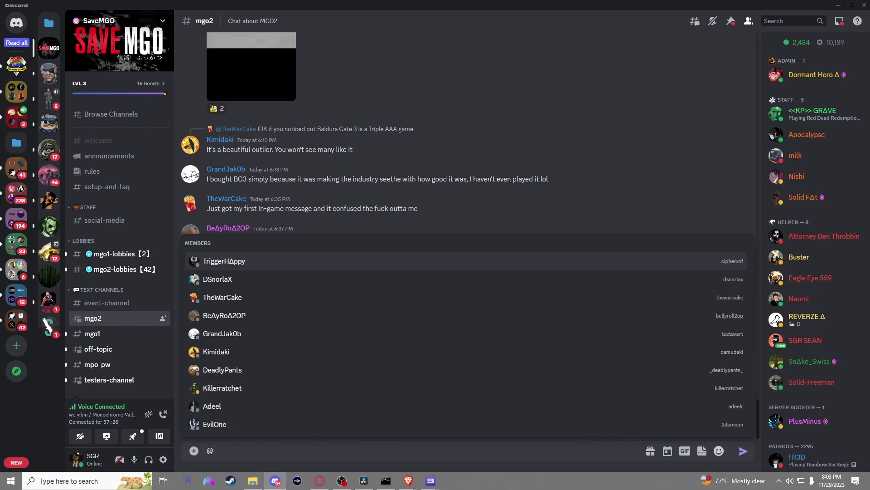
{"action": "type", "text": "MGO2"}
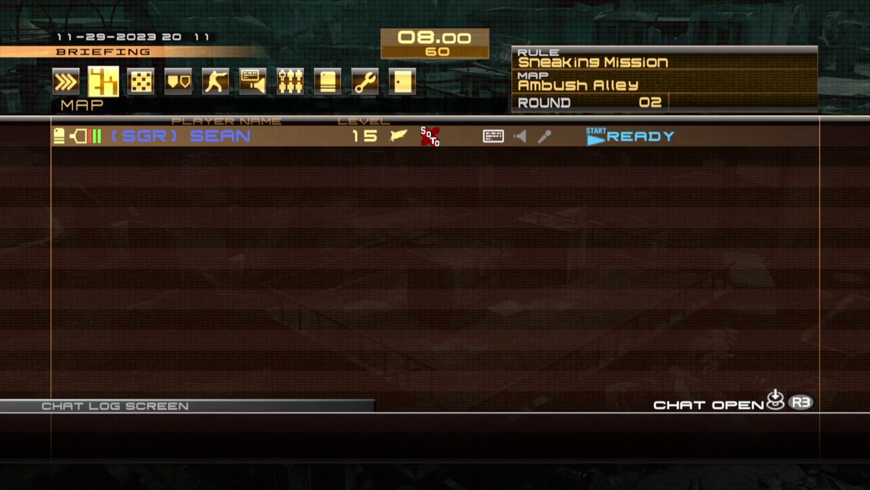
Cycle the SNE Lobby condition through Casual and Everyone Welcome, leaving it at Other.
{"action": "key", "text": "Right"}
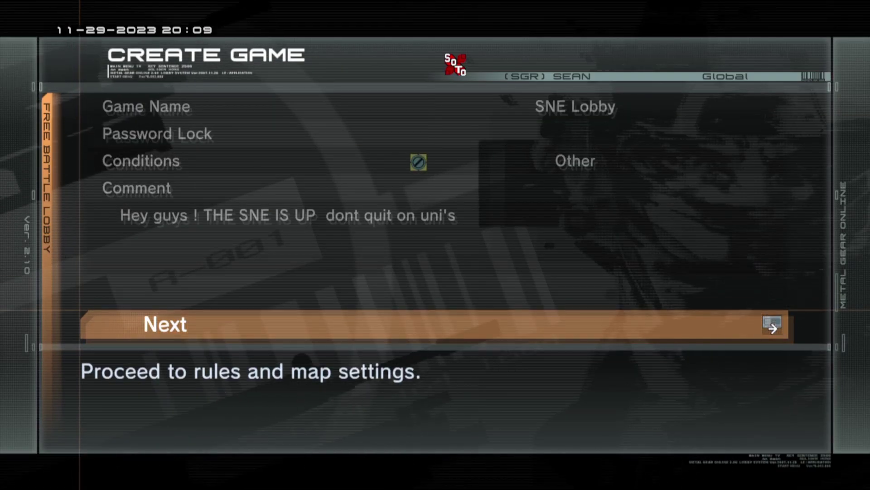
{"action": "key", "text": "Up"}
{"action": "key", "text": "Up"}
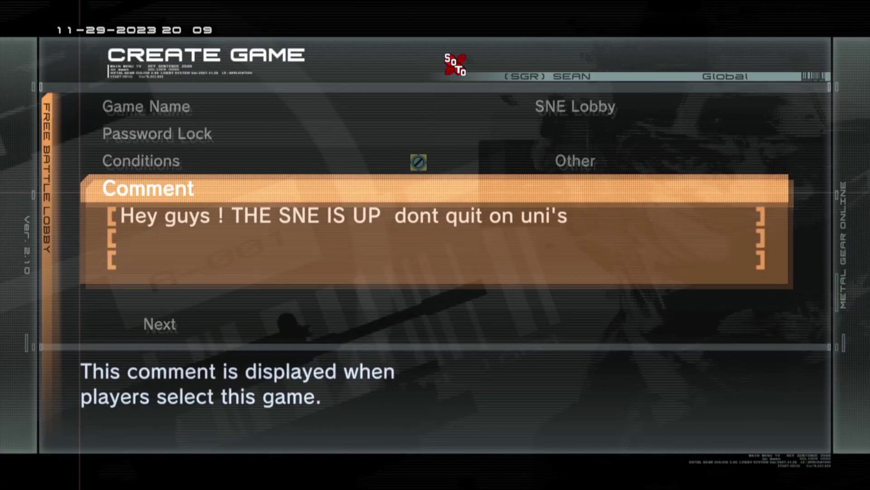
{"action": "key", "text": "Up"}
{"action": "key", "text": "Up"}
{"action": "key", "text": "Down"}
{"action": "key", "text": "Down"}
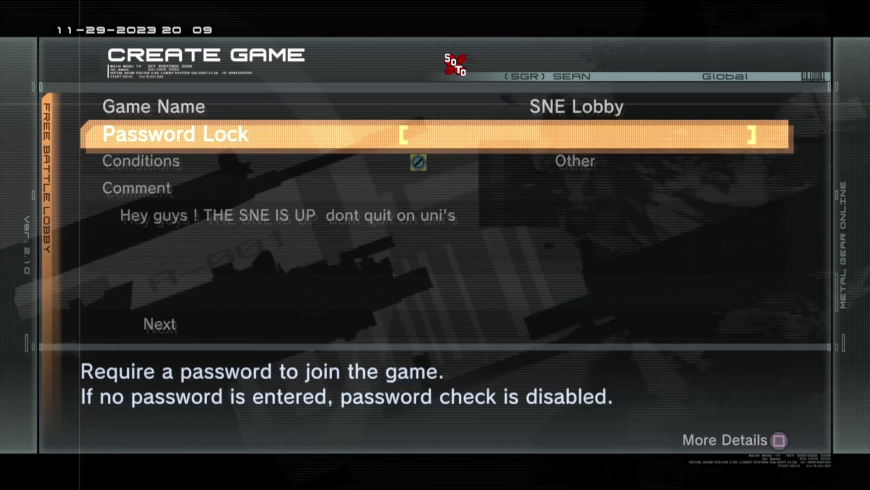
{"action": "key", "text": "Right"}
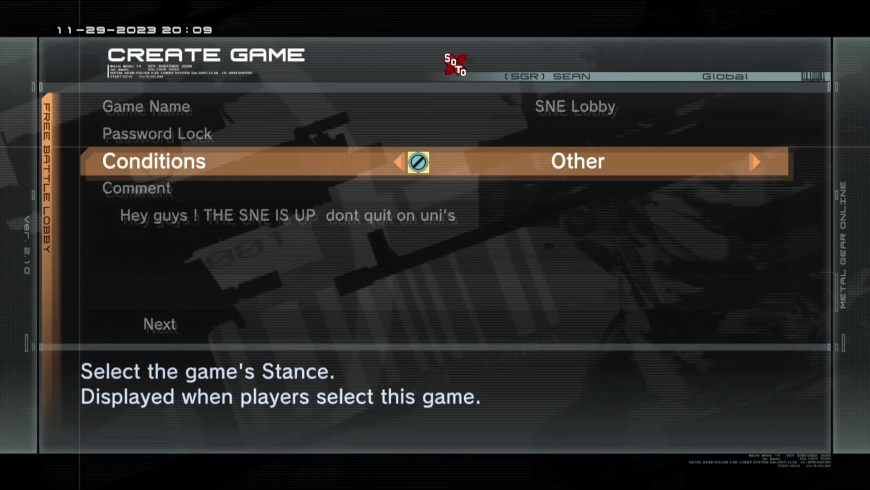
{"action": "key", "text": "Right"}
{"action": "key", "text": "Right"}
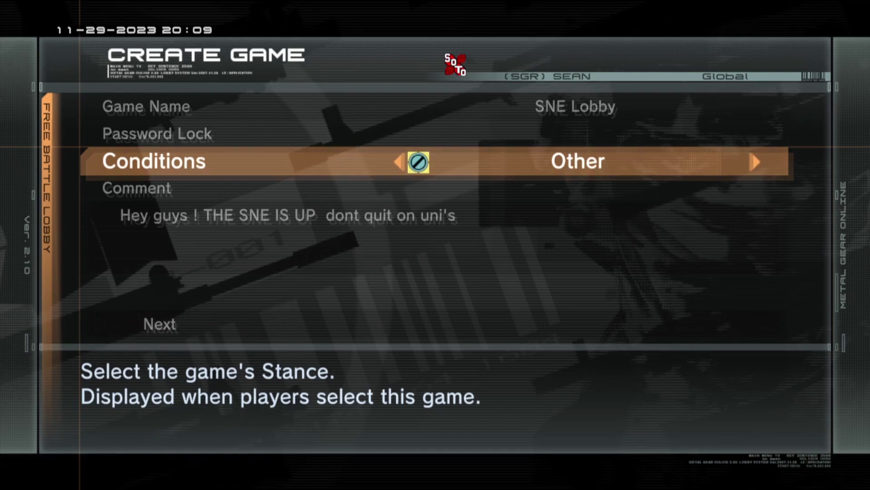
{"action": "key", "text": "Up"}
{"action": "key", "text": "Up"}
{"action": "key", "text": "Up"}
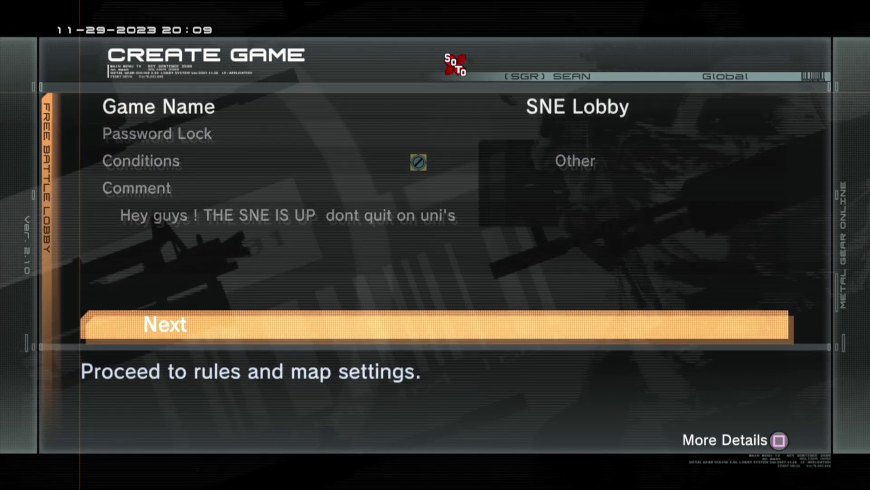
{"action": "key", "text": "Up"}
{"action": "key", "text": "Down"}
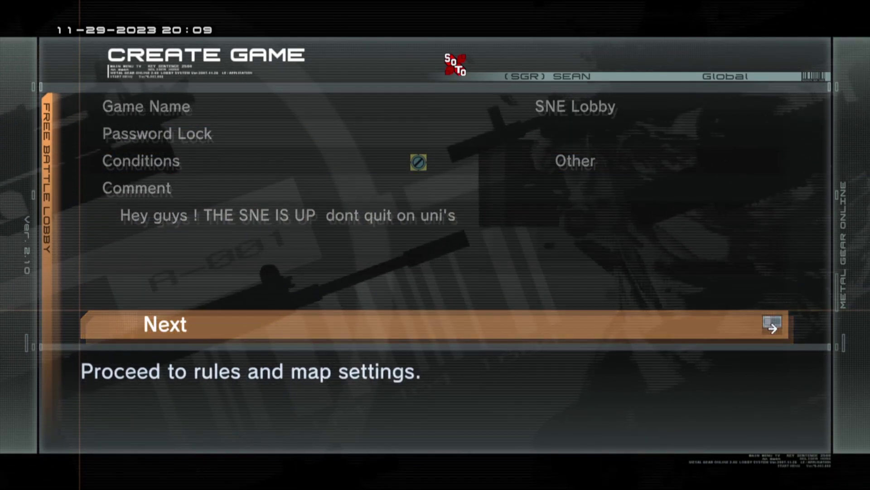
Look through the 15-game Rules & Maps list and continue to Rule Settings.
{"action": "key", "text": "Return"}
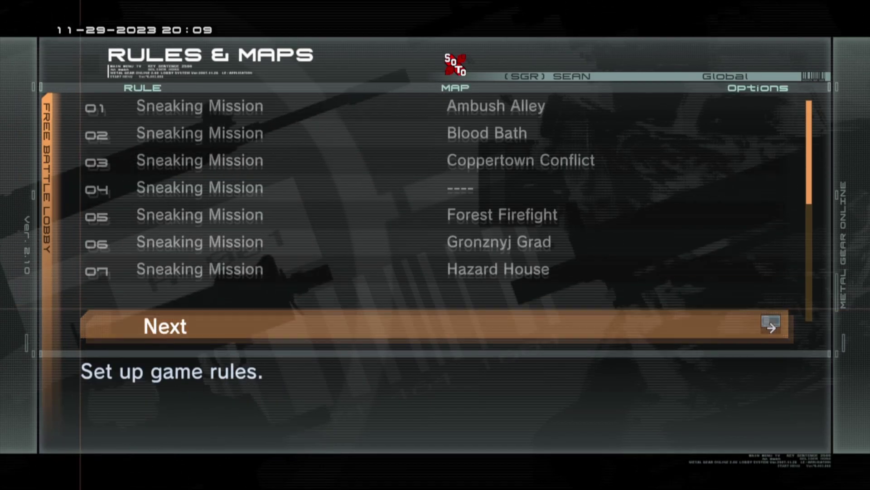
{"action": "key", "text": "Down"}
{"action": "key", "text": "Down"}
{"action": "key", "text": "Down"}
{"action": "key", "text": "Down"}
{"action": "key", "text": "Down"}
{"action": "key", "text": "Down"}
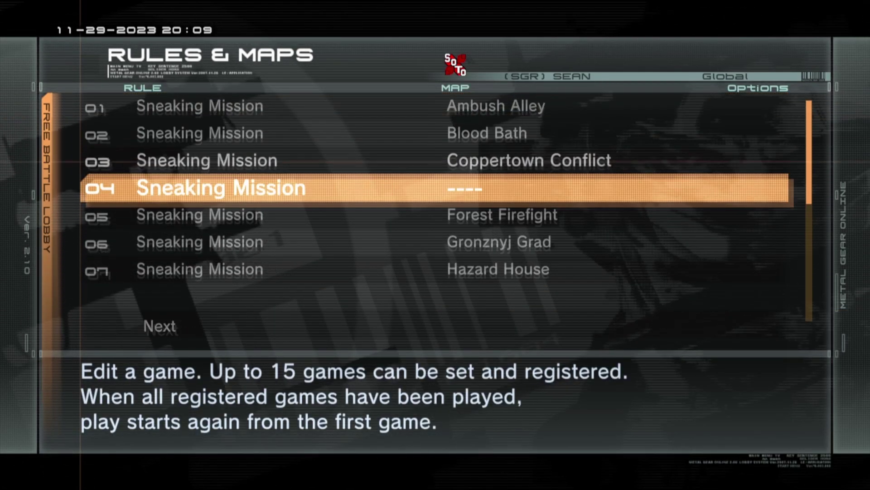
{"action": "key", "text": "Down"}
{"action": "key", "text": "Down"}
{"action": "key", "text": "Down"}
{"action": "key", "text": "Down"}
{"action": "key", "text": "Down"}
{"action": "key", "text": "Down"}
{"action": "key", "text": "Down"}
{"action": "key", "text": "Down"}
{"action": "key", "text": "Down"}
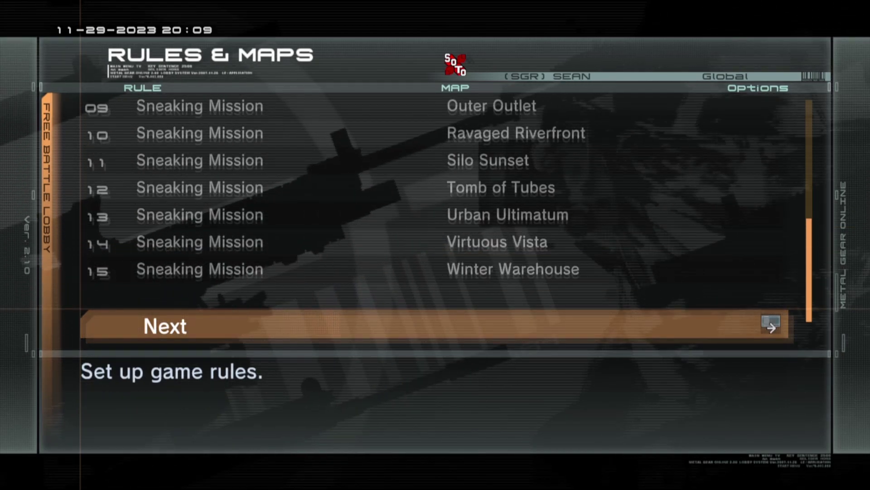
{"action": "key", "text": "Return"}
Expand Sneaking Mission to check 8 minutes, 2 rounds and 3 Snake eliminations, then collapse it.
{"action": "key", "text": "Up"}
{"action": "key", "text": "Return"}
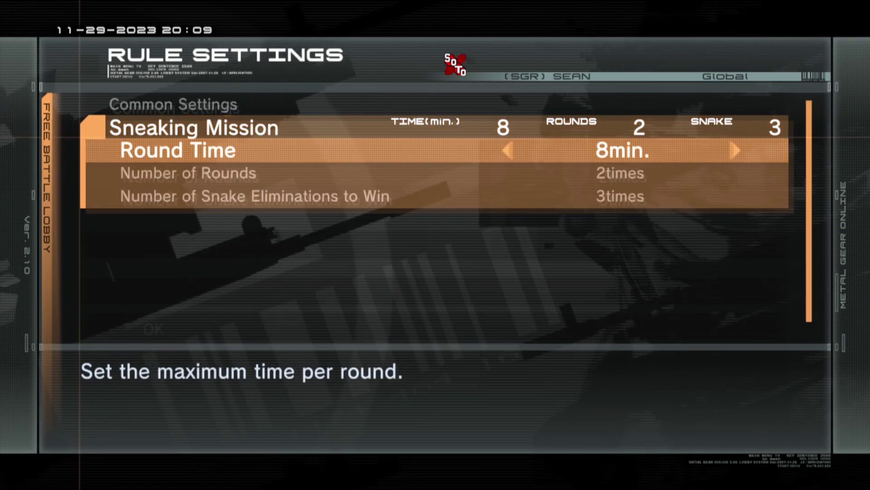
{"action": "key", "text": "Down"}
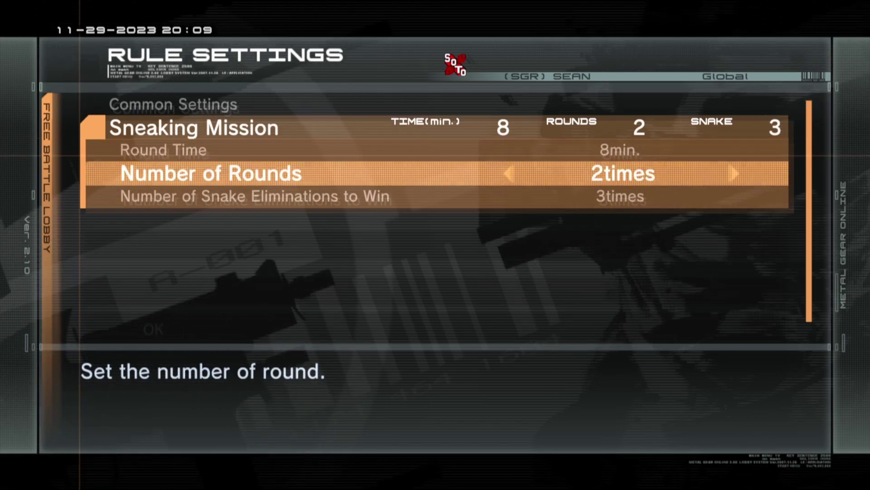
{"action": "key", "text": "Down"}
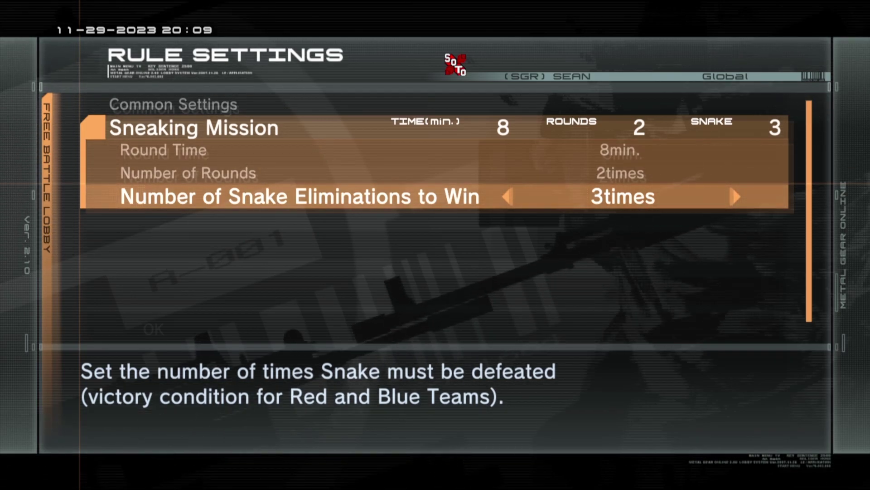
{"action": "key", "text": "Escape"}
In Common Settings, toggle Dedicated Host back to disabled and scroll past characters, briefing time and stats.
{"action": "key", "text": "Up"}
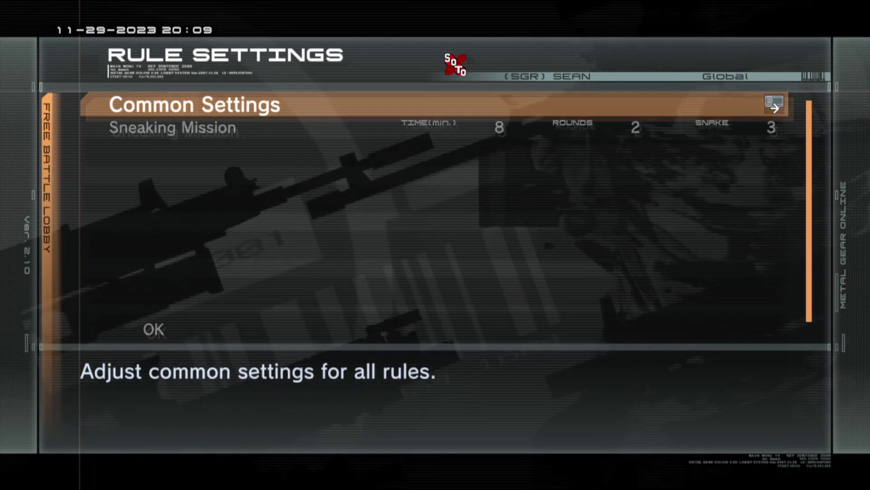
{"action": "key", "text": "Return"}
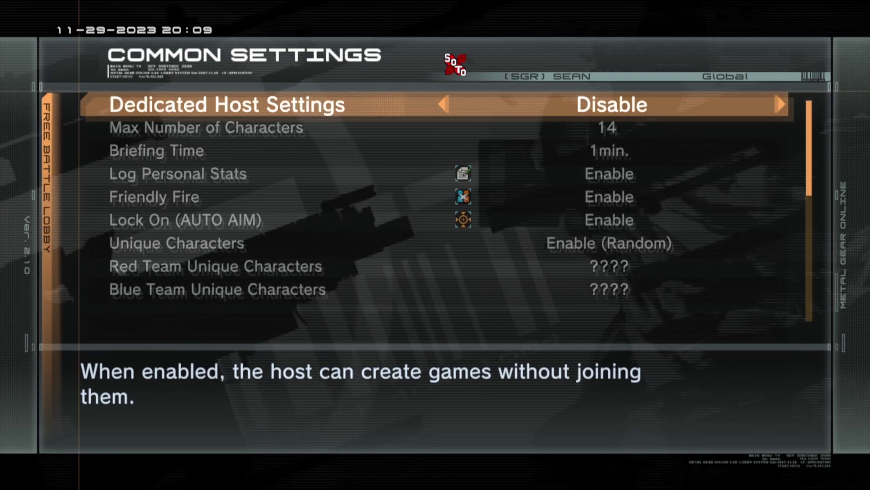
{"action": "key", "text": "Right"}
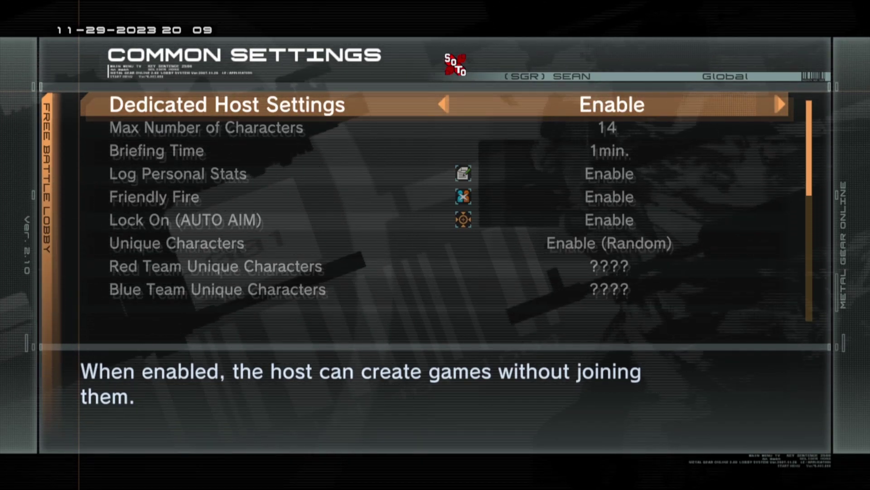
{"action": "key", "text": "Left"}
{"action": "key", "text": "Down"}
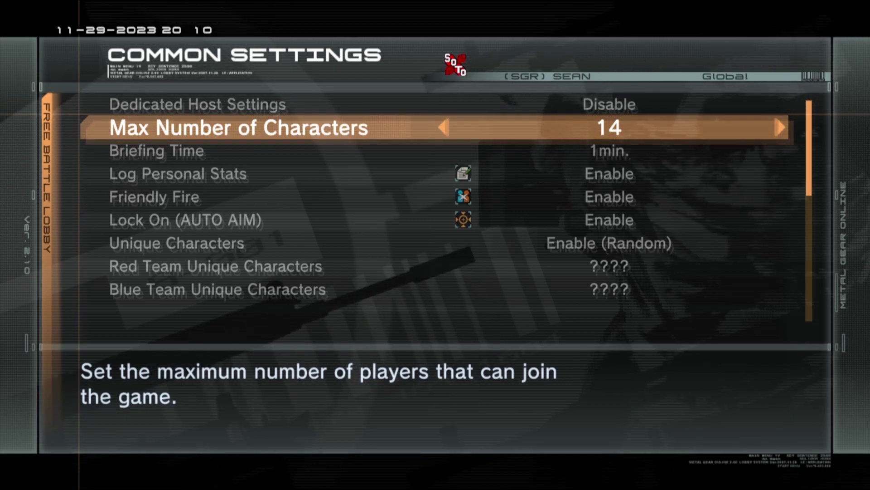
{"action": "key", "text": "Down"}
{"action": "key", "text": "Down"}
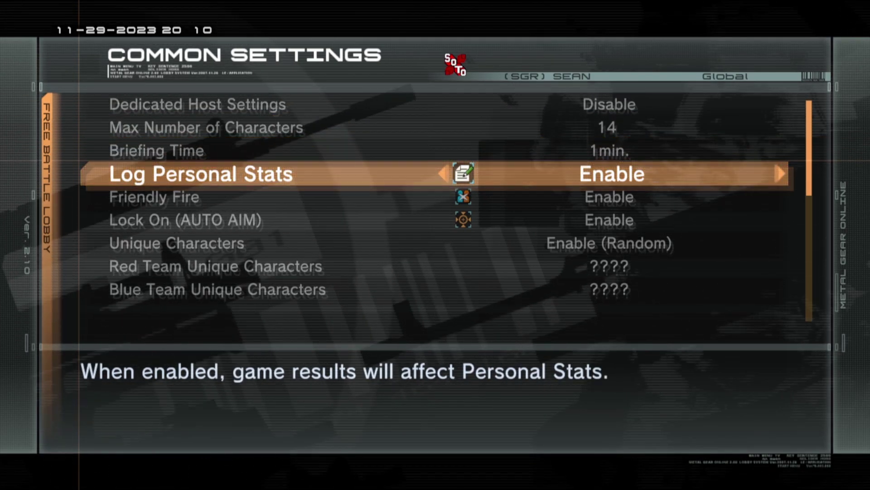
{"action": "key", "text": "Down"}
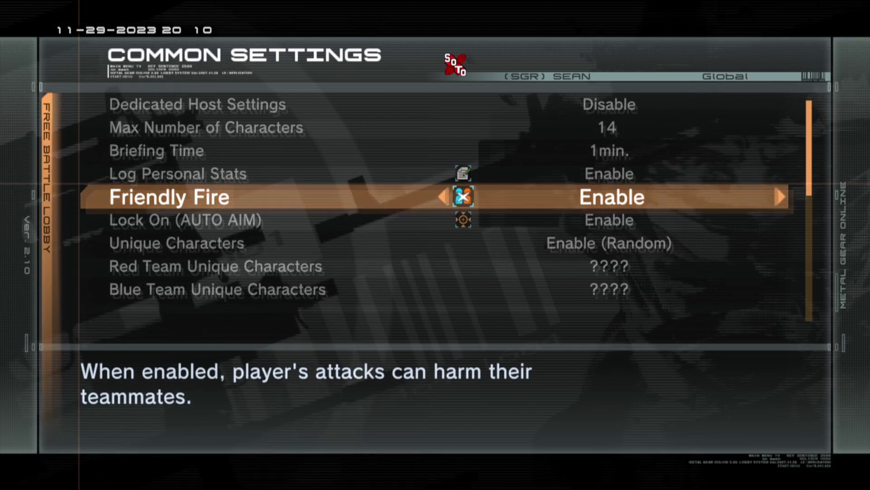
{"action": "key", "text": "Down"}
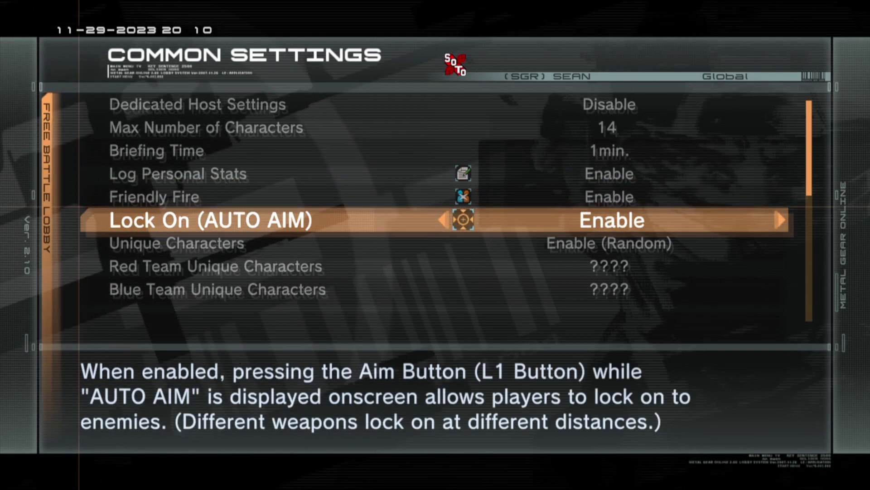
Toggle Log Personal Stats, Friendly Fire and Lock On (AUTO AIM), leaving their original values.
{"action": "key", "text": "Up"}
{"action": "key", "text": "Up"}
{"action": "key", "text": "Left"}
{"action": "key", "text": "Right"}
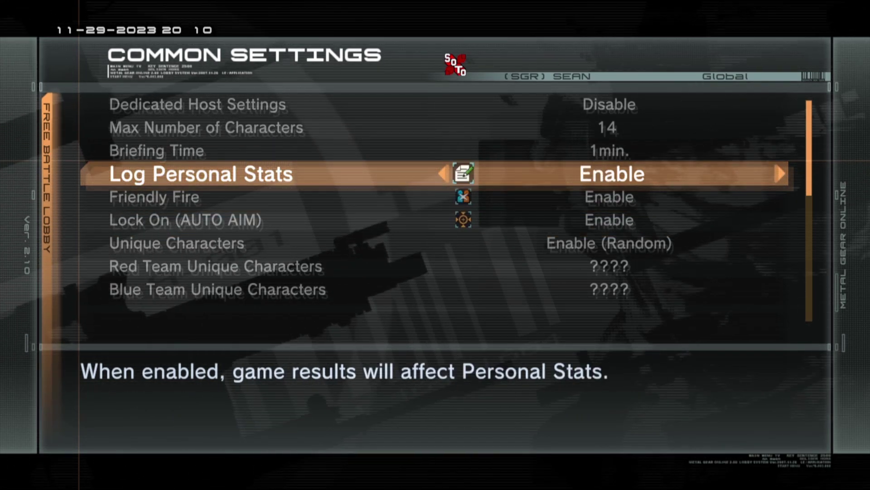
{"action": "key", "text": "Down"}
{"action": "key", "text": "Left"}
{"action": "key", "text": "Right"}
{"action": "key", "text": "Down"}
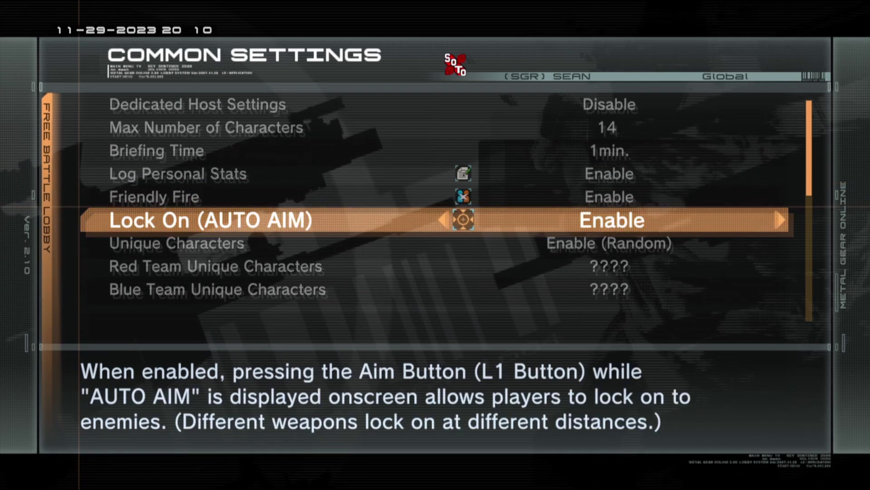
{"action": "key", "text": "Left"}
{"action": "key", "text": "Right"}
{"action": "key", "text": "Down"}
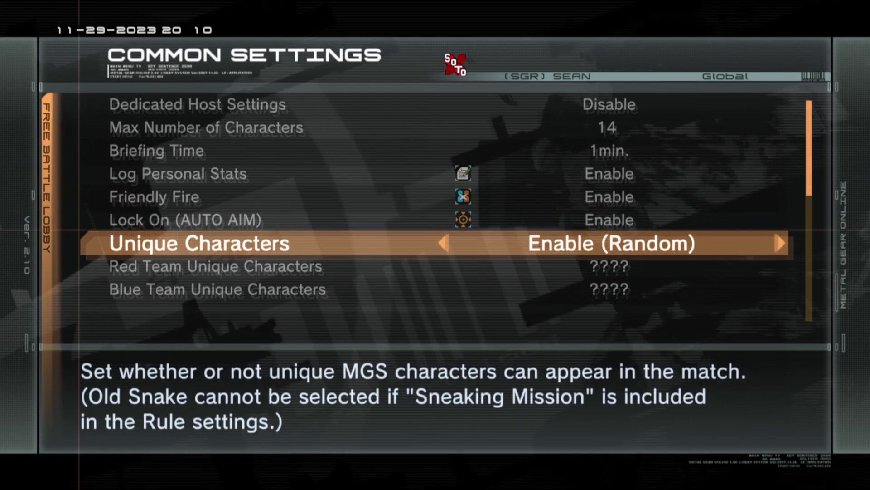
Preview Unique Characters, Enemy Nametag Display and Silent Mode, leaving nametags and Silent Mode off.
{"action": "key", "text": "Right"}
{"action": "key", "text": "Right"}
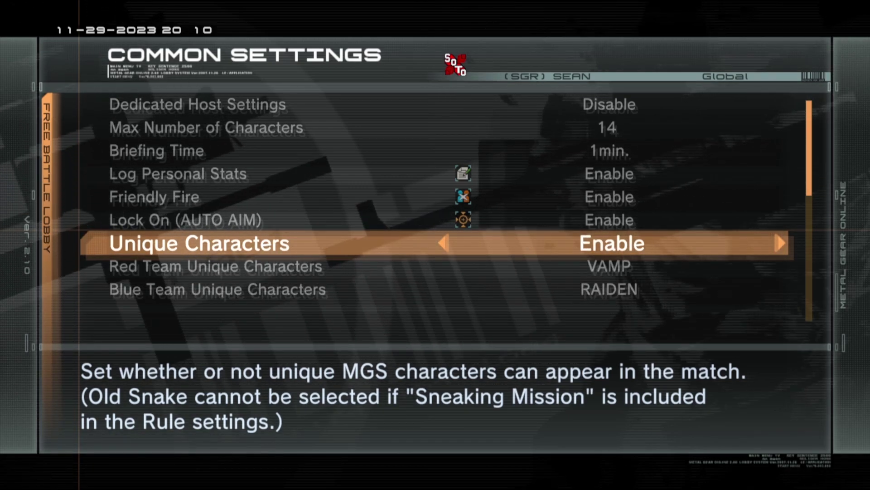
{"action": "key", "text": "Down"}
{"action": "key", "text": "Down"}
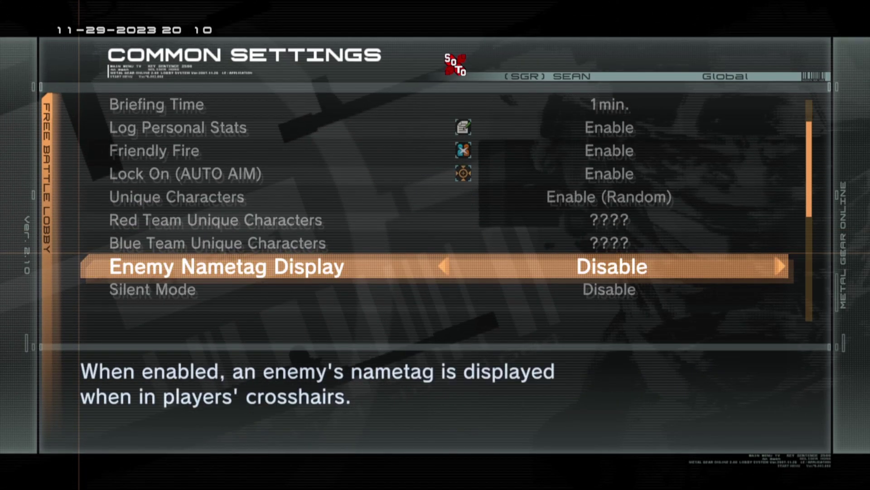
{"action": "key", "text": "Right"}
{"action": "key", "text": "Left"}
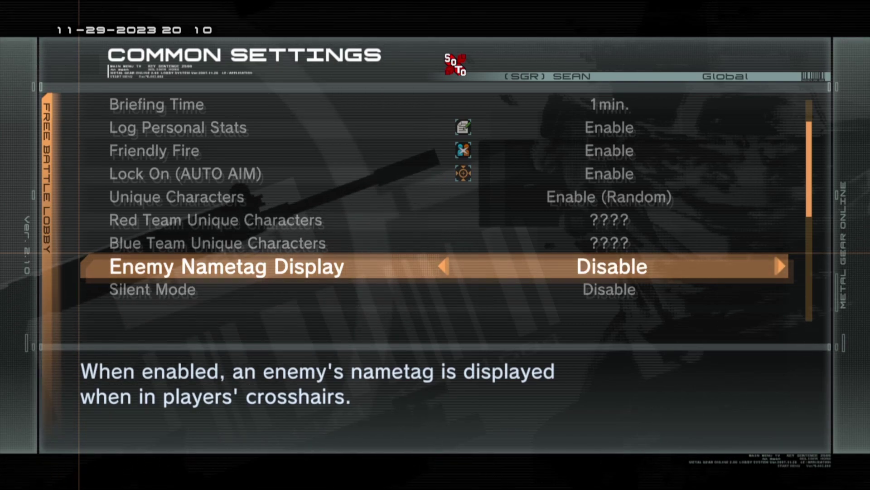
{"action": "key", "text": "Down"}
{"action": "key", "text": "Right"}
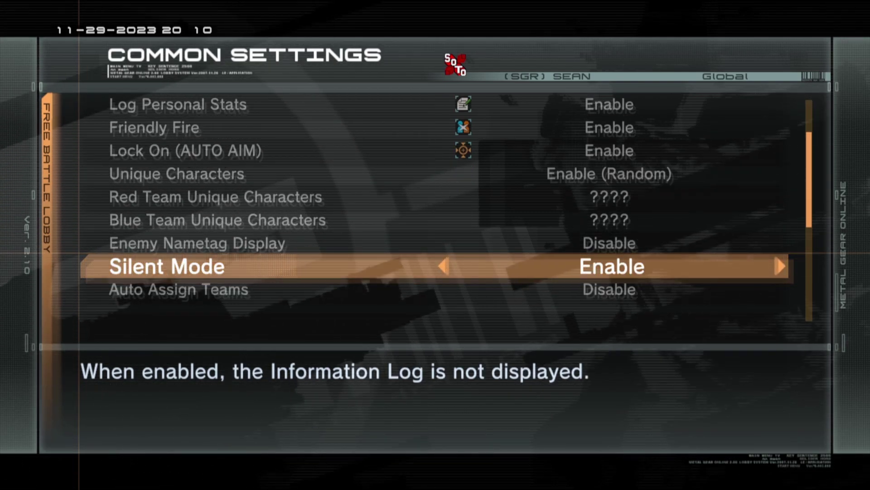
{"action": "key", "text": "Left"}
{"action": "key", "text": "Down"}
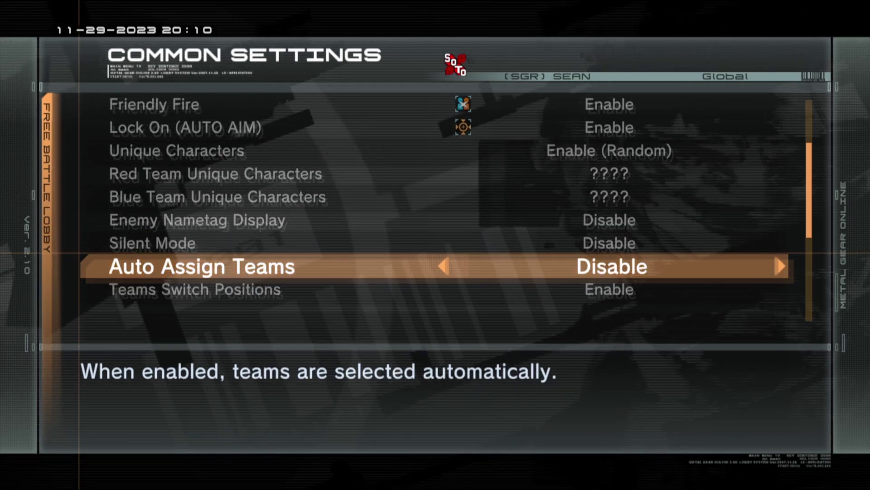
Scroll past Teams Switch Positions, Ghost Pranks, Quick-Join and Level Limit to Weapon Restrictions.
{"action": "key", "text": "Down"}
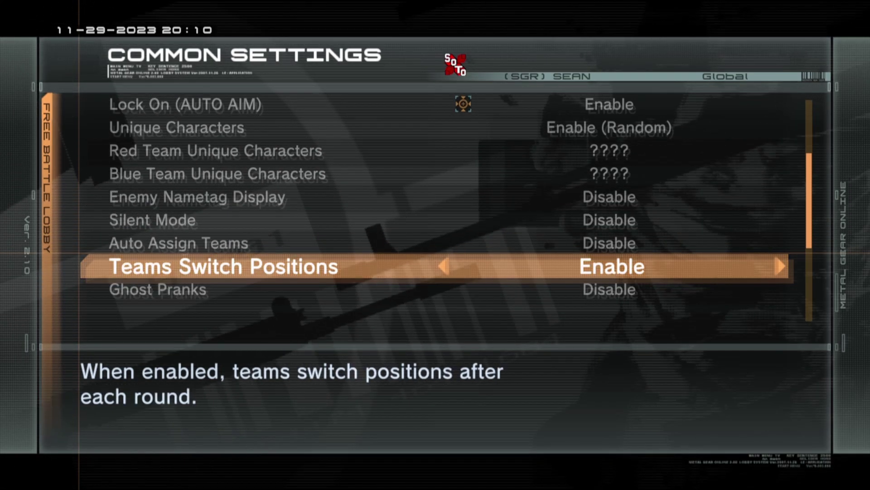
{"action": "key", "text": "Down"}
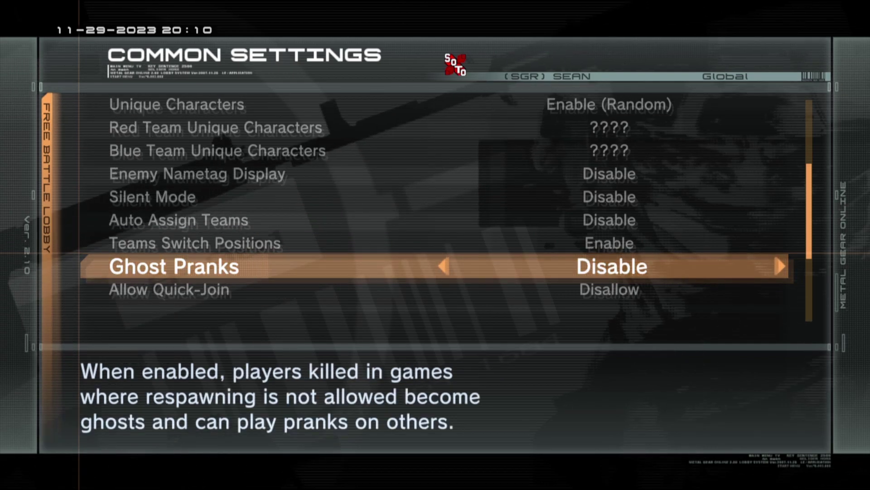
{"action": "key", "text": "Down"}
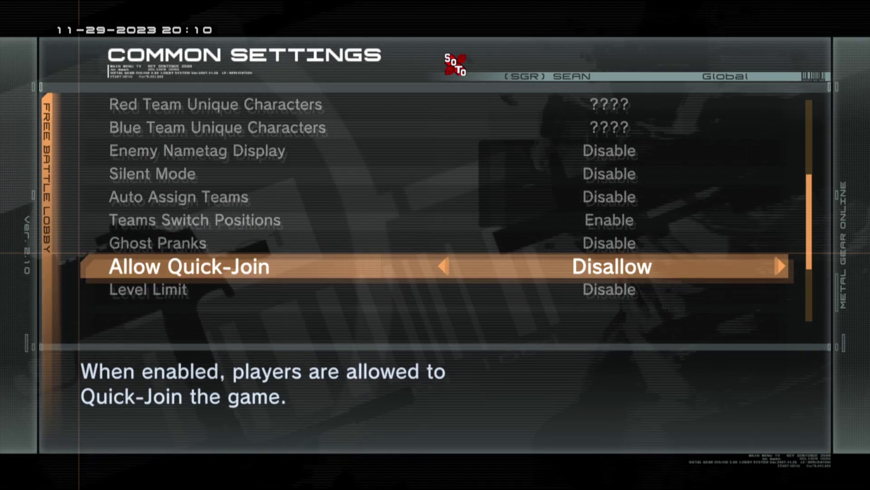
{"action": "key", "text": "Down"}
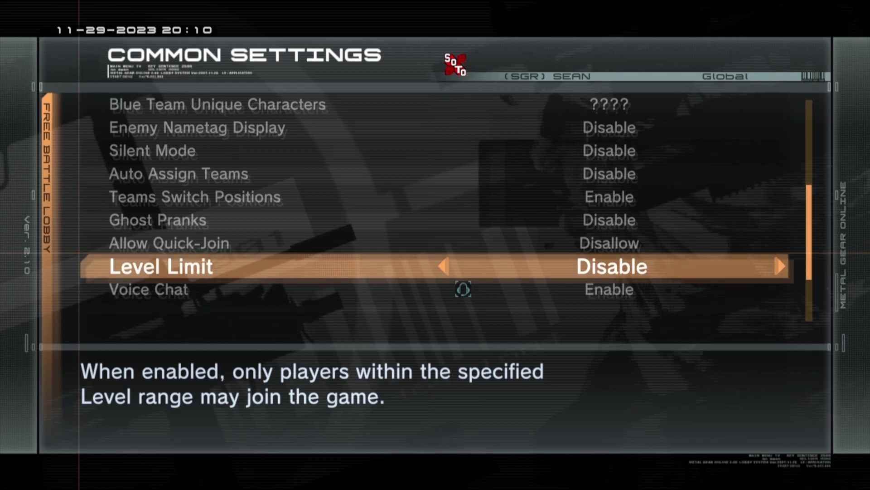
{"action": "key", "text": "Down"}
{"action": "key", "text": "Down"}
{"action": "key", "text": "Down"}
{"action": "key", "text": "Down"}
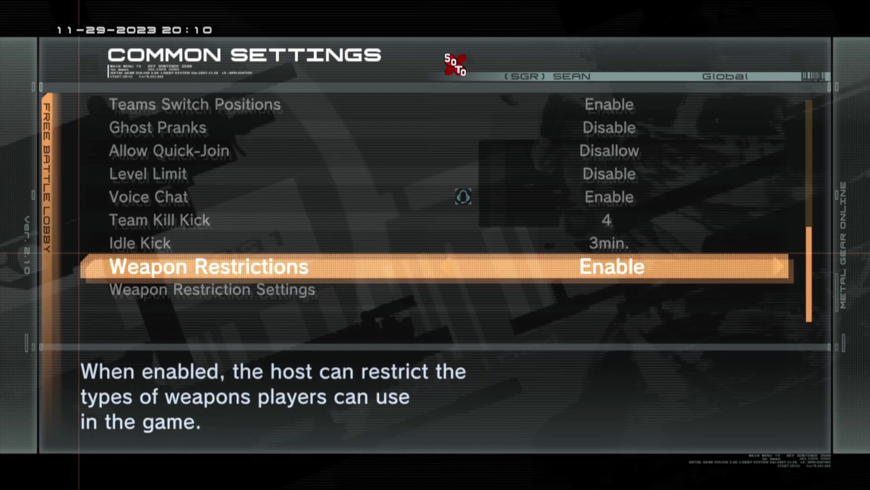
Open Weapon Restrictions and try locking the Vz.83 and SVD, then unlock them.
{"action": "key", "text": "Down"}
{"action": "key", "text": "Return"}
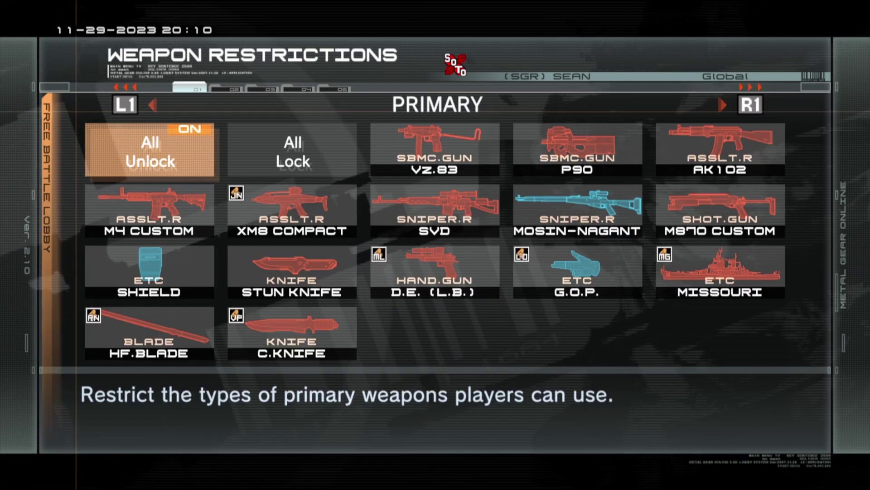
{"action": "key", "text": "Right"}
{"action": "key", "text": "Right"}
{"action": "key", "text": "Return"}
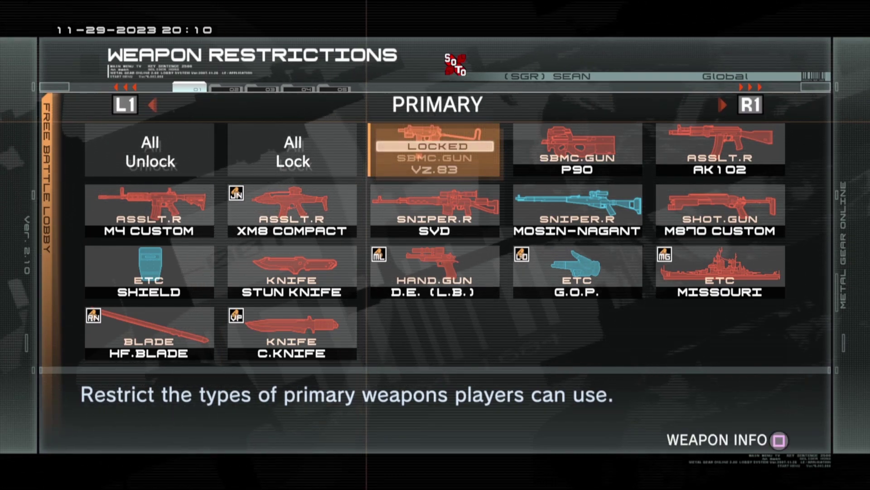
{"action": "key", "text": "Return"}
{"action": "key", "text": "Down"}
{"action": "key", "text": "Return"}
Try locking Stun Knife, D.E. (L.B.), G.O.P. and C.Knife, unlock them, and return to Common Settings.
{"action": "key", "text": "Return"}
{"action": "key", "text": "Down"}
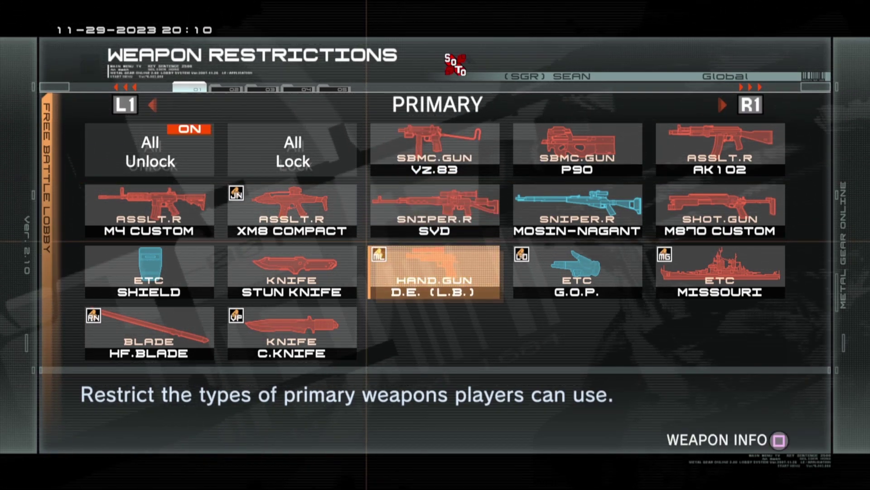
{"action": "key", "text": "Left"}
{"action": "key", "text": "Return"}
{"action": "key", "text": "Return"}
{"action": "key", "text": "Right"}
{"action": "key", "text": "Return"}
{"action": "key", "text": "Return"}
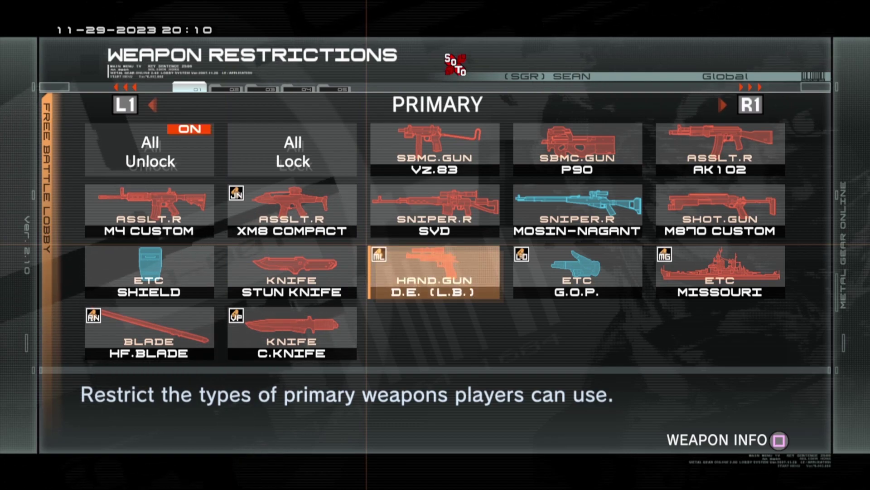
{"action": "key", "text": "Right"}
{"action": "key", "text": "Return"}
{"action": "key", "text": "Return"}
{"action": "key", "text": "Left"}
{"action": "key", "text": "Left"}
{"action": "key", "text": "Down"}
{"action": "key", "text": "Return"}
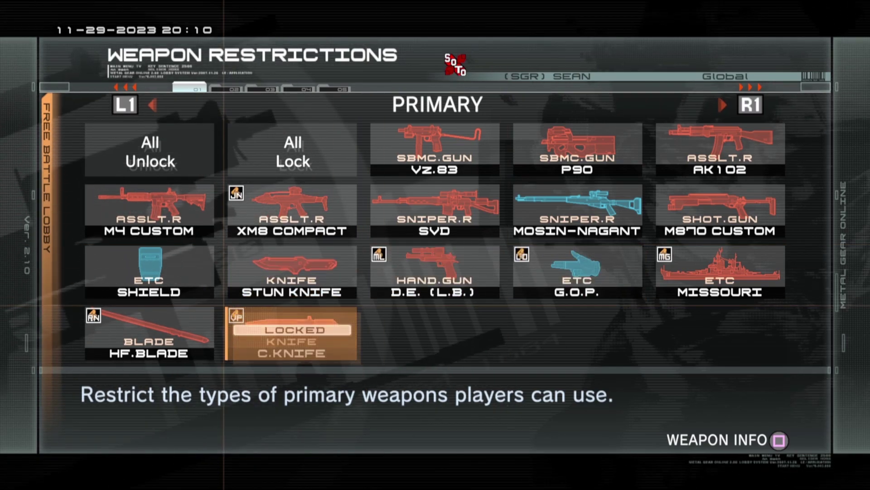
{"action": "key", "text": "Return"}
{"action": "key", "text": "Escape"}
{"action": "key", "text": "Down"}
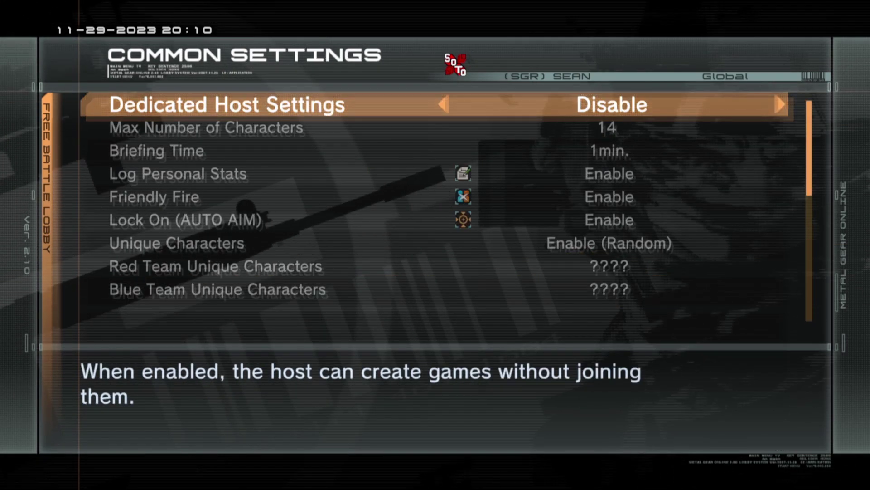
Reopen Weapon Restrictions and lock, then unlock, the ENVG and Drum Can items.
{"action": "key", "text": "Up"}
{"action": "key", "text": "Return"}
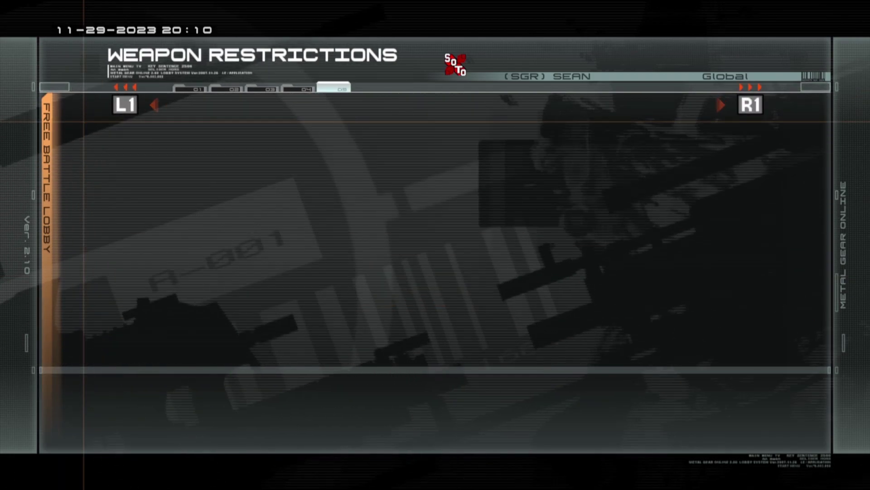
{"action": "key", "text": "Right"}
{"action": "key", "text": "Right"}
{"action": "key", "text": "Return"}
{"action": "key", "text": "Right"}
{"action": "key", "text": "Return"}
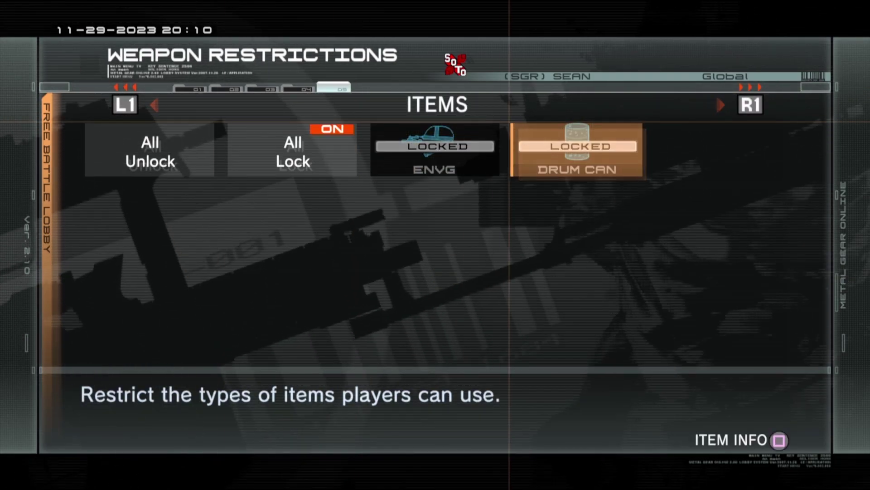
{"action": "key", "text": "Left"}
{"action": "key", "text": "Return"}
{"action": "key", "text": "Right"}
{"action": "key", "text": "Return"}
{"action": "key", "text": "Left"}
Page to the Support weapons, where Grenade and Stun G. are locked, and the secondary page.
{"action": "key", "text": "Page_Up"}
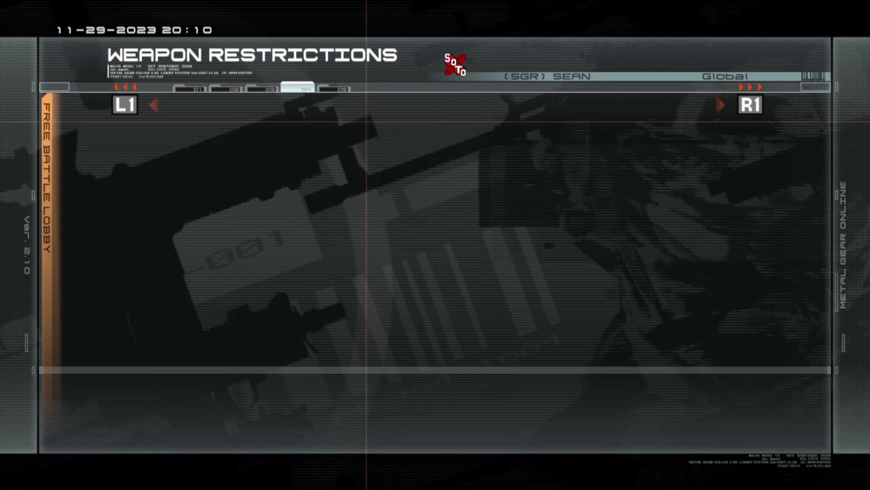
{"action": "key", "text": "Page_Up"}
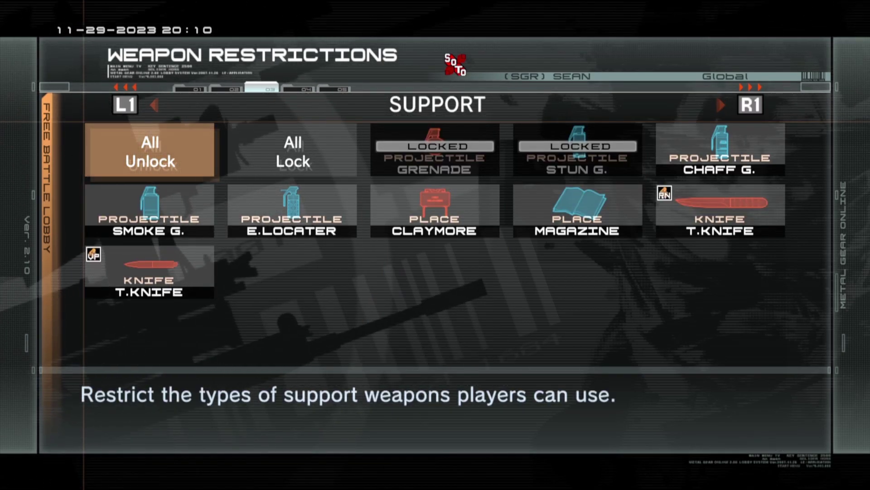
{"action": "key", "text": "Page_Up"}
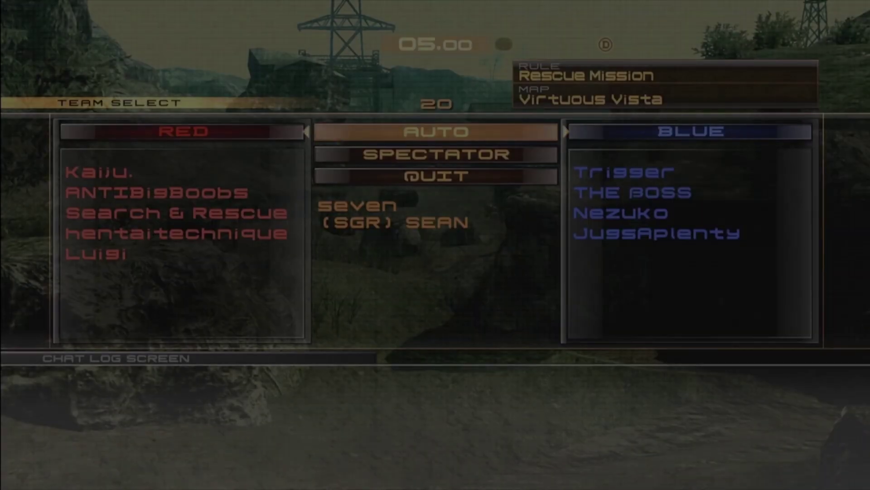
On the Rescue Mission Team Select screen, move the highlight from AUTO to BLUE.
{"action": "key", "text": "Right"}
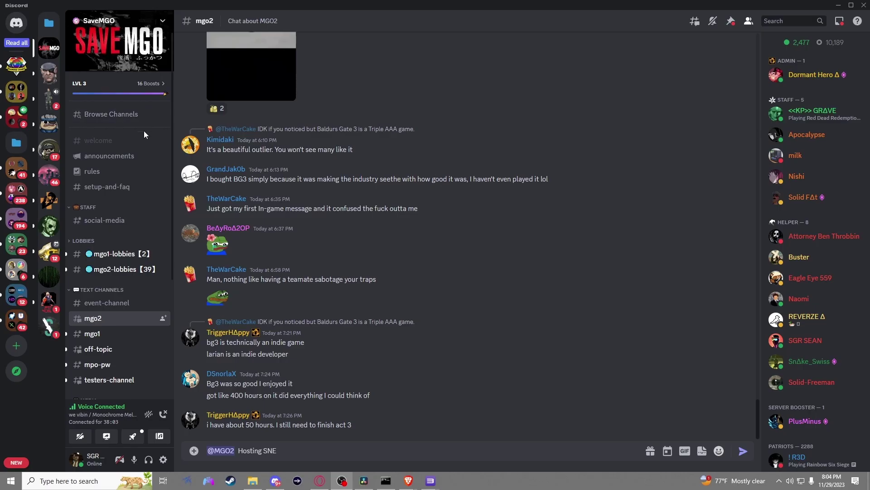
{"action": "scroll", "coordinate": [145, 145], "scroll_direction": "down", "scroll_amount": 5}
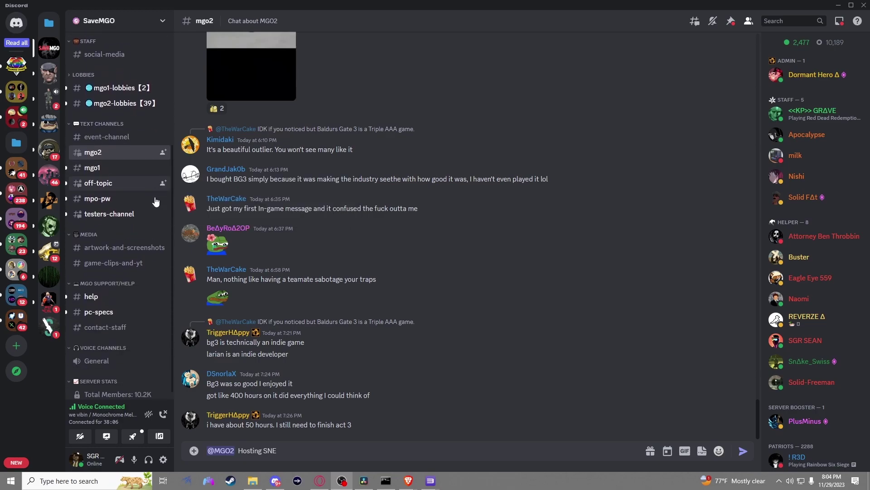
Open #contact-staff and highlight the Tickets embed's 'Click to open a ticket' heading.
{"action": "scroll", "coordinate": [145, 218], "scroll_direction": "down", "scroll_amount": 1}
{"action": "left_click", "coordinate": [118, 323]}
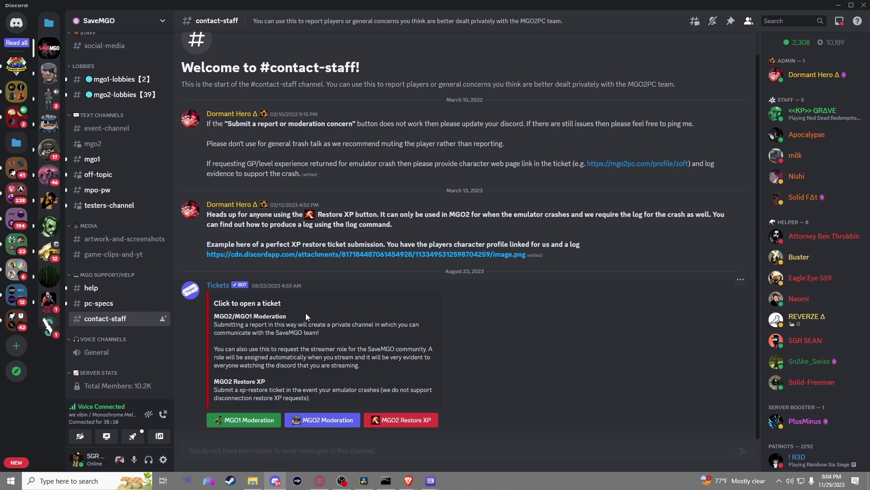
{"action": "left_click_drag", "start_coordinate": [281, 304], "coordinate": [222, 306]}
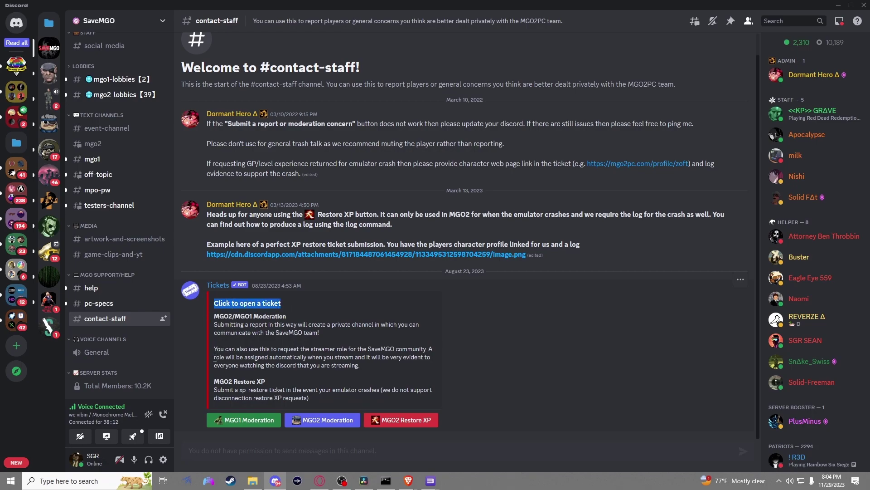